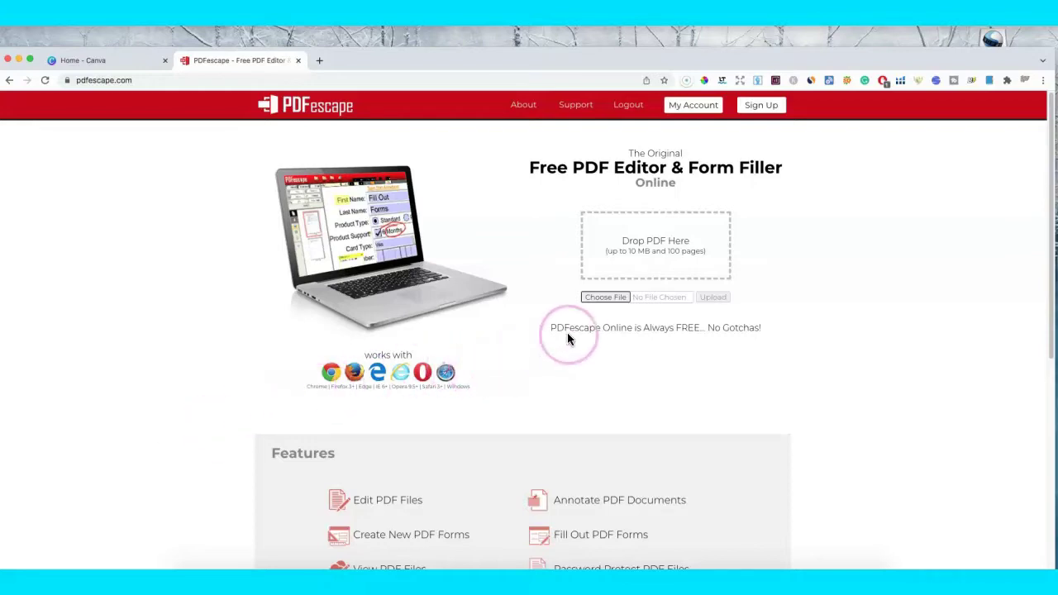
Upload 'sample page.pdf' from Downloads into the PDFescape online editor
click(621, 297)
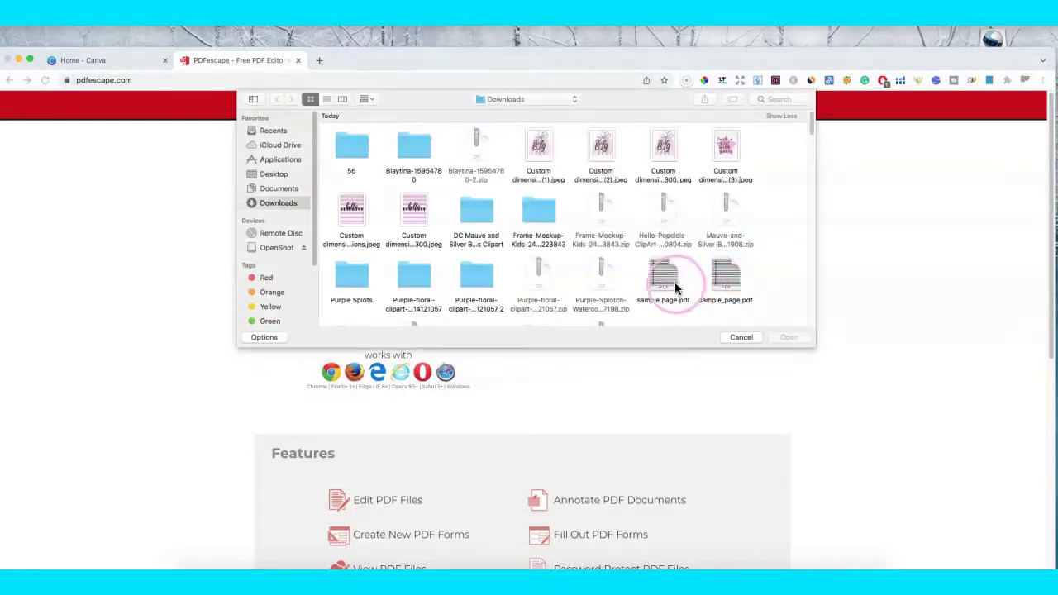
click(668, 281)
click(787, 337)
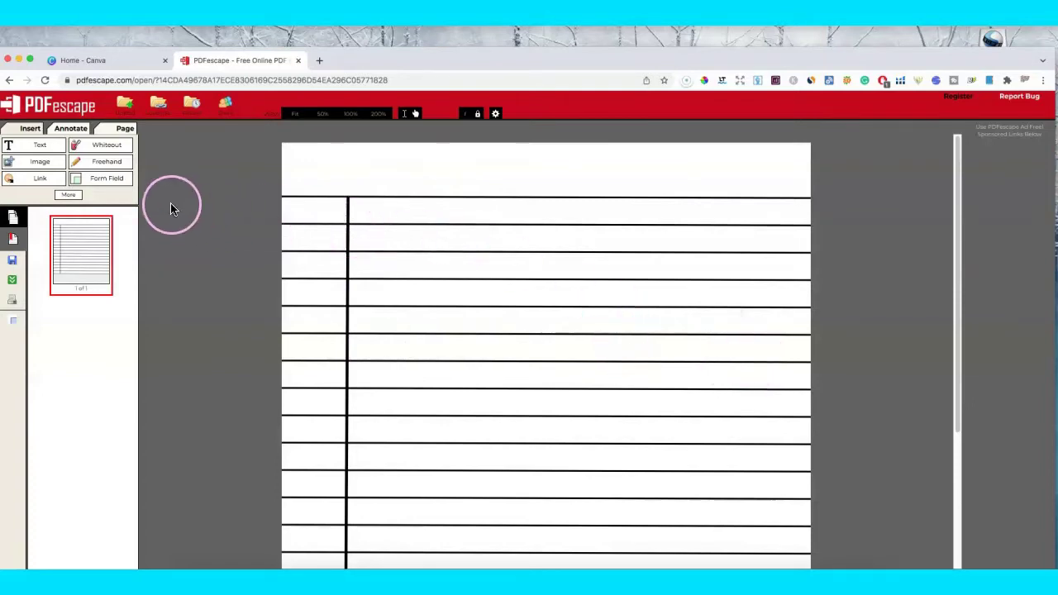
Draw a Text-type form field across the first ruled line of the notebook page
click(106, 179)
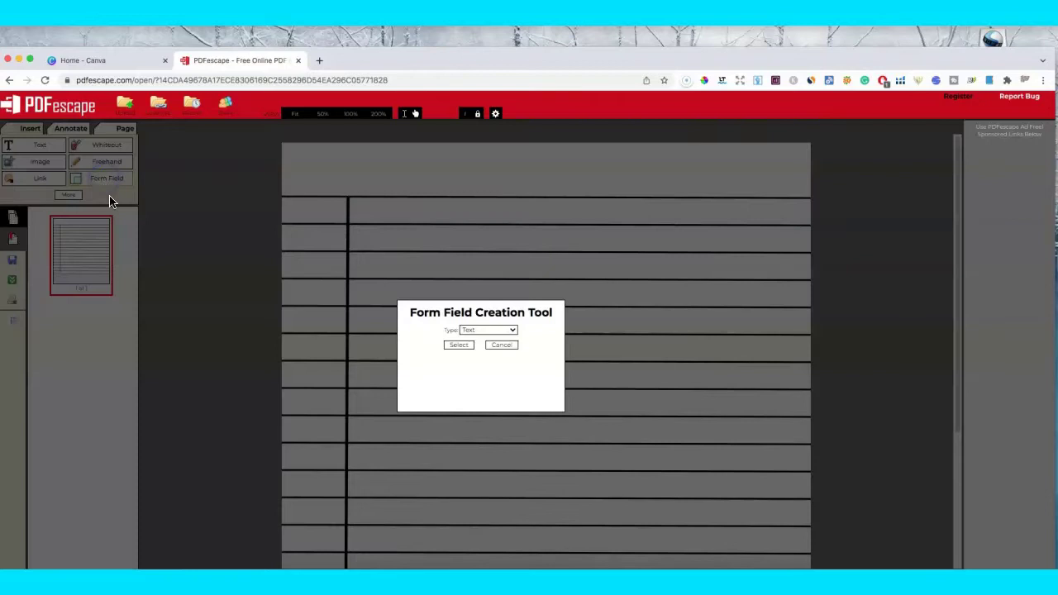
click(511, 331)
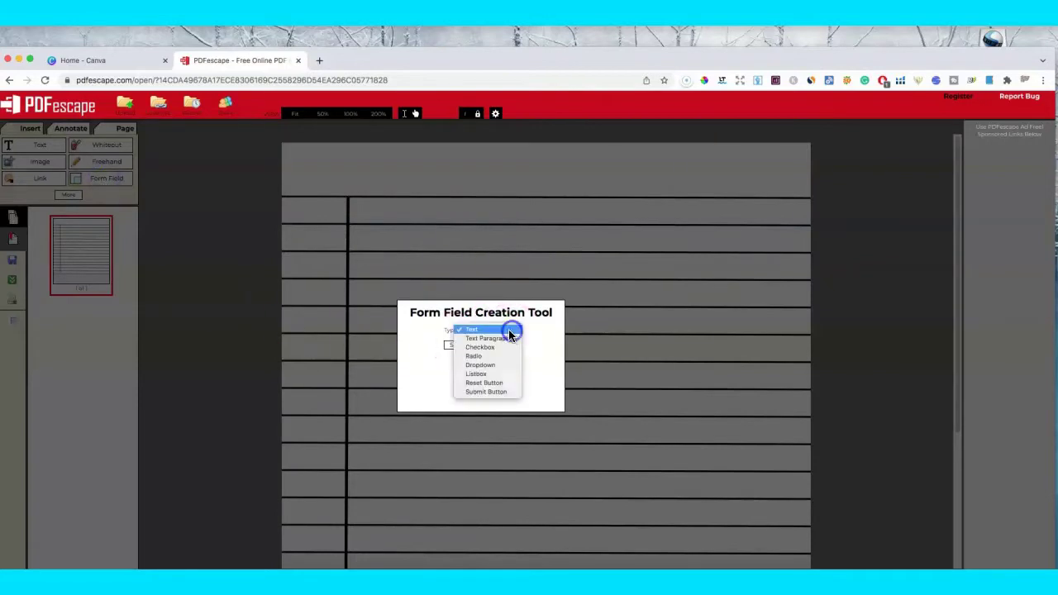
click(465, 333)
click(394, 217)
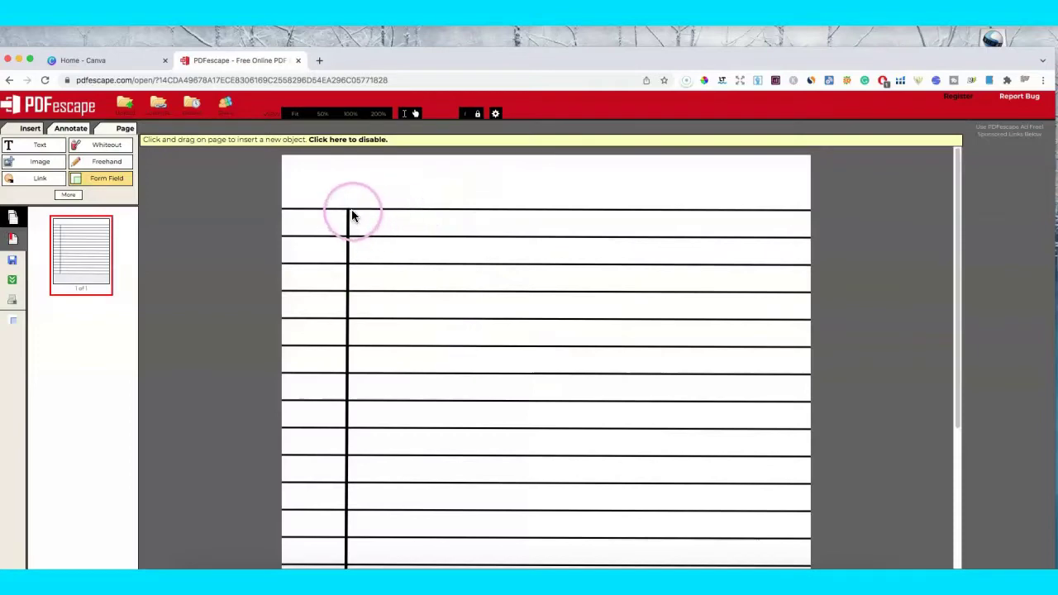
drag(351, 215, 806, 235)
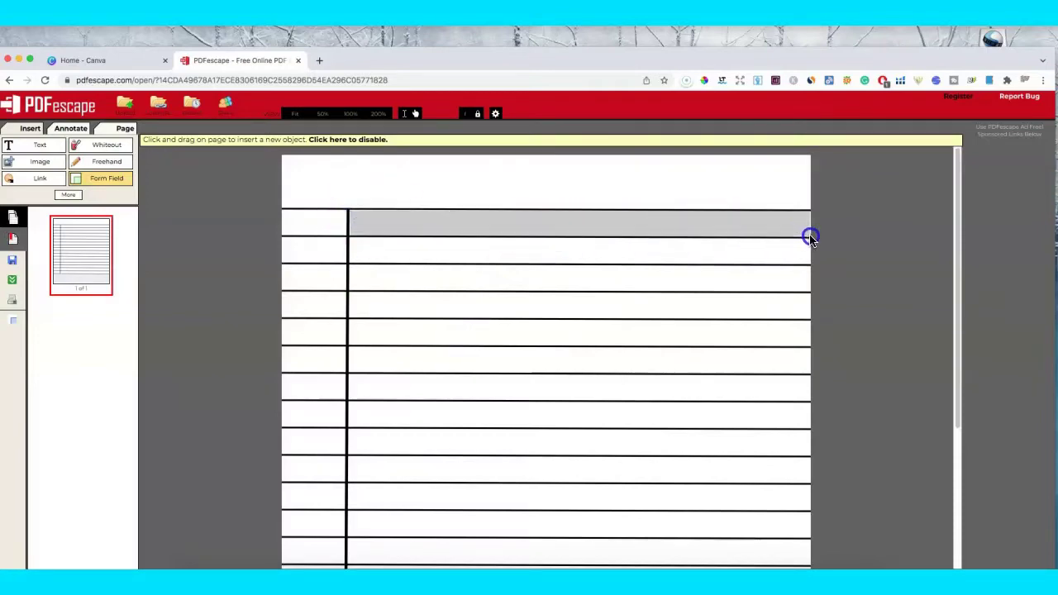
click(354, 242)
click(350, 240)
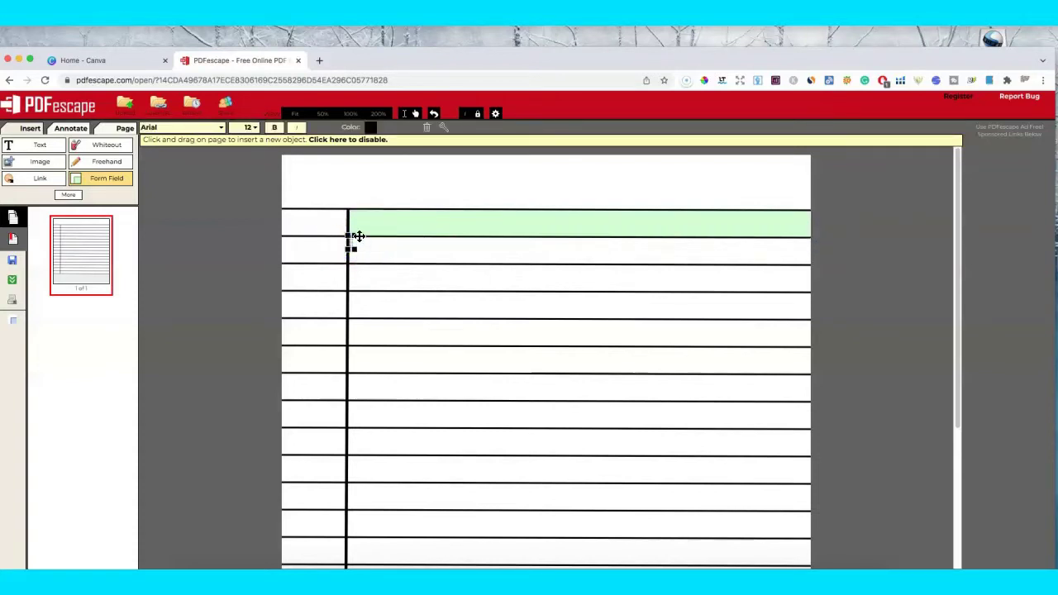
Add text fields along the second, third and fourth ruled lines, discarding stray small boxes
drag(354, 235, 808, 264)
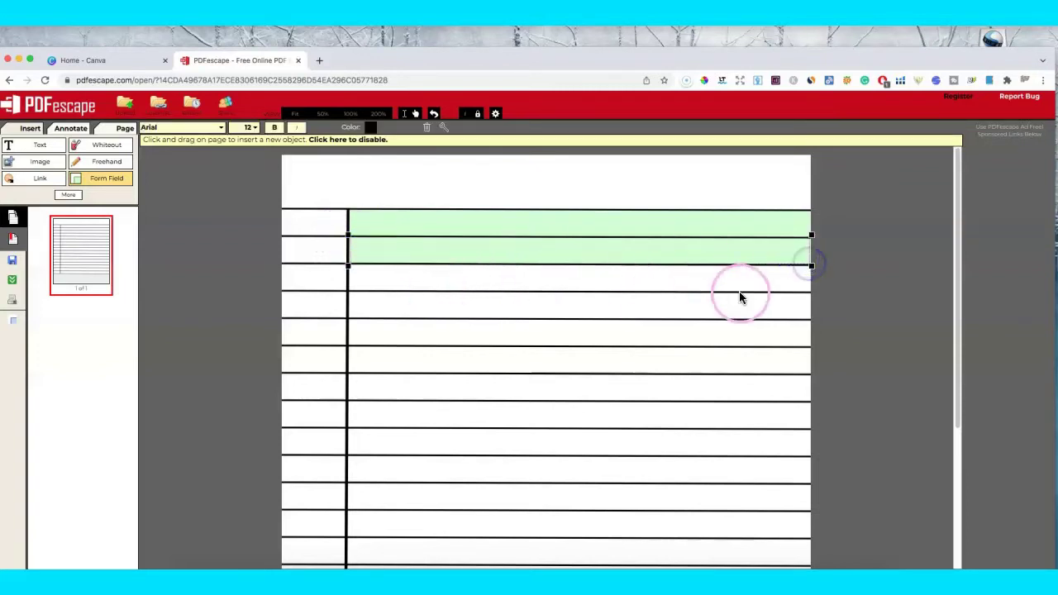
click(809, 289)
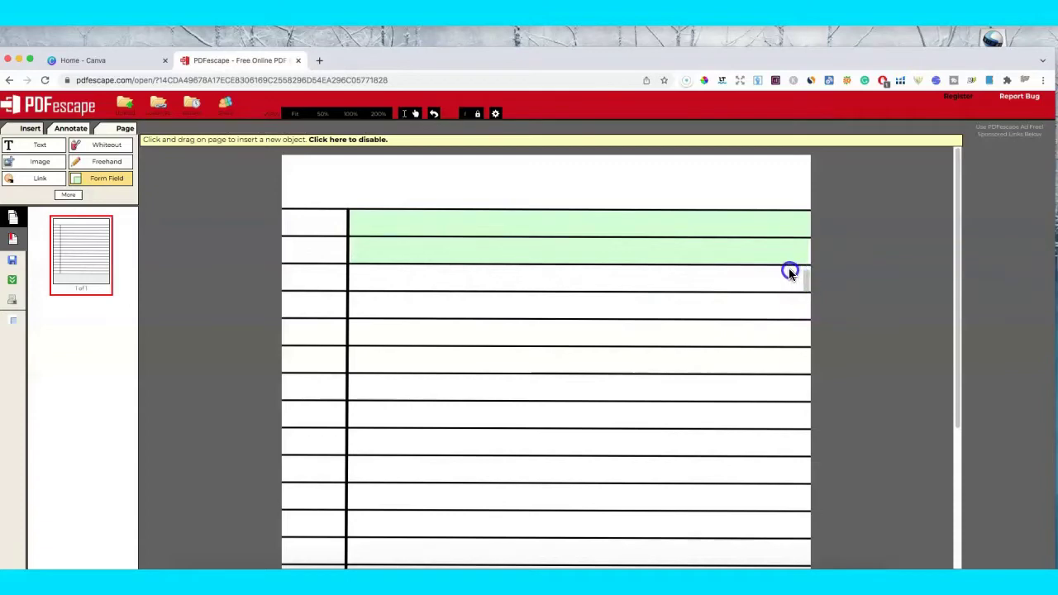
drag(789, 273, 349, 266)
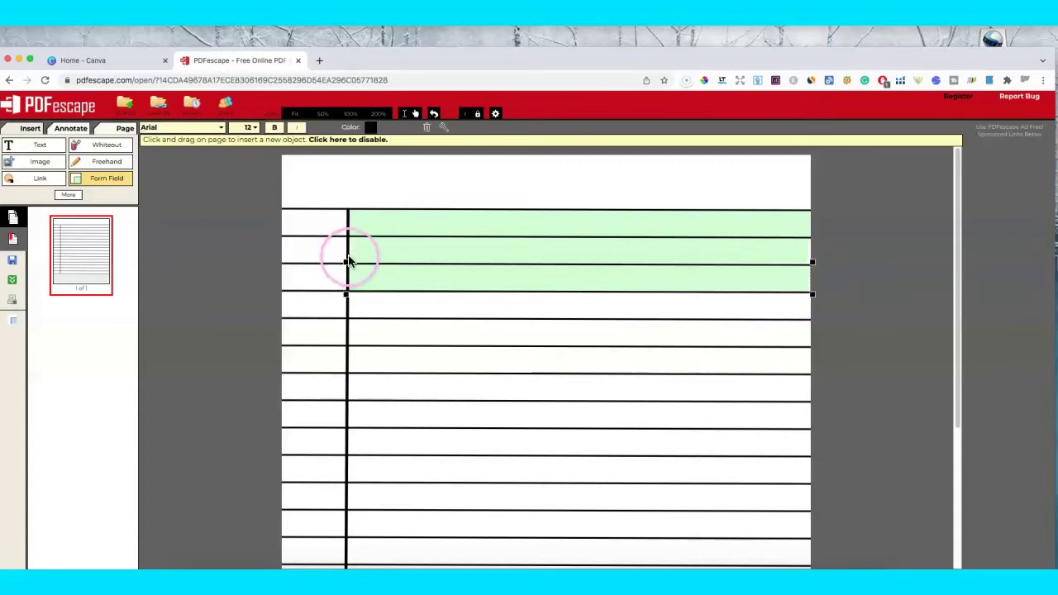
click(350, 253)
click(380, 257)
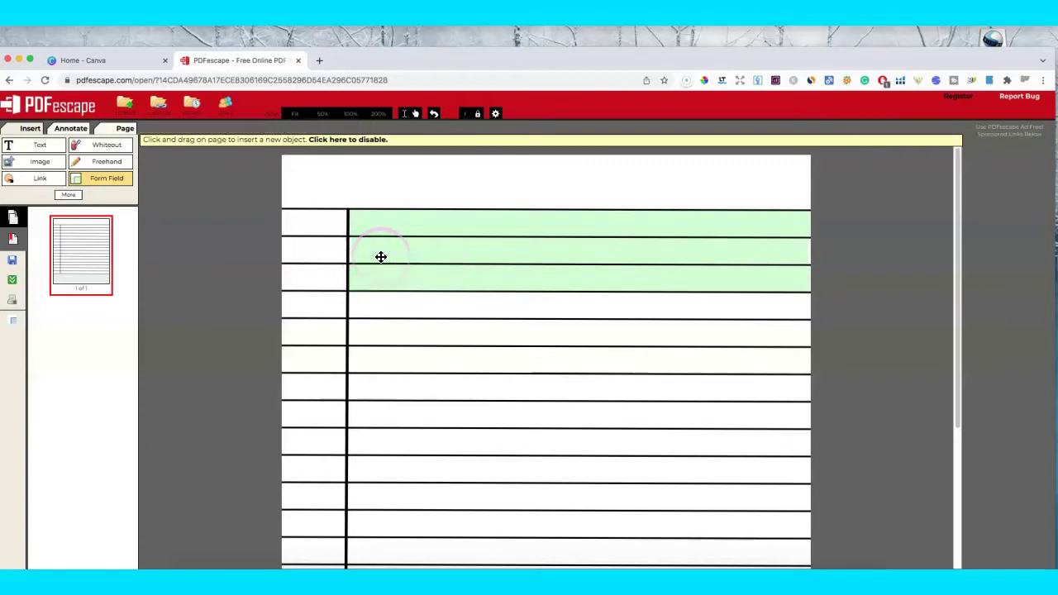
mouse_move(343, 264)
mouse_down()
mouse_move(350, 296)
mouse_move(810, 319)
mouse_up()
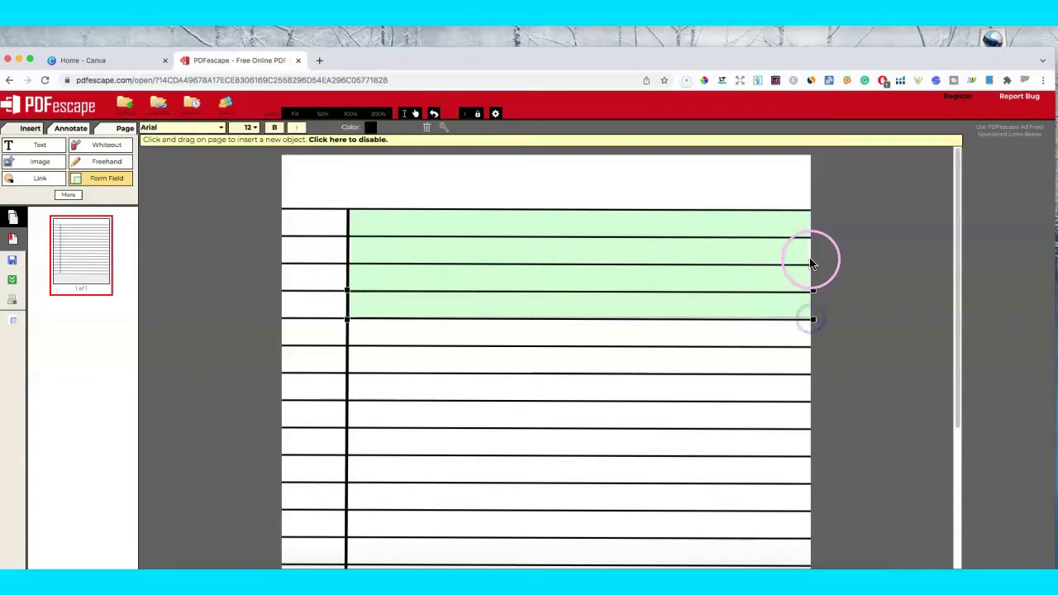
click(807, 256)
click(738, 286)
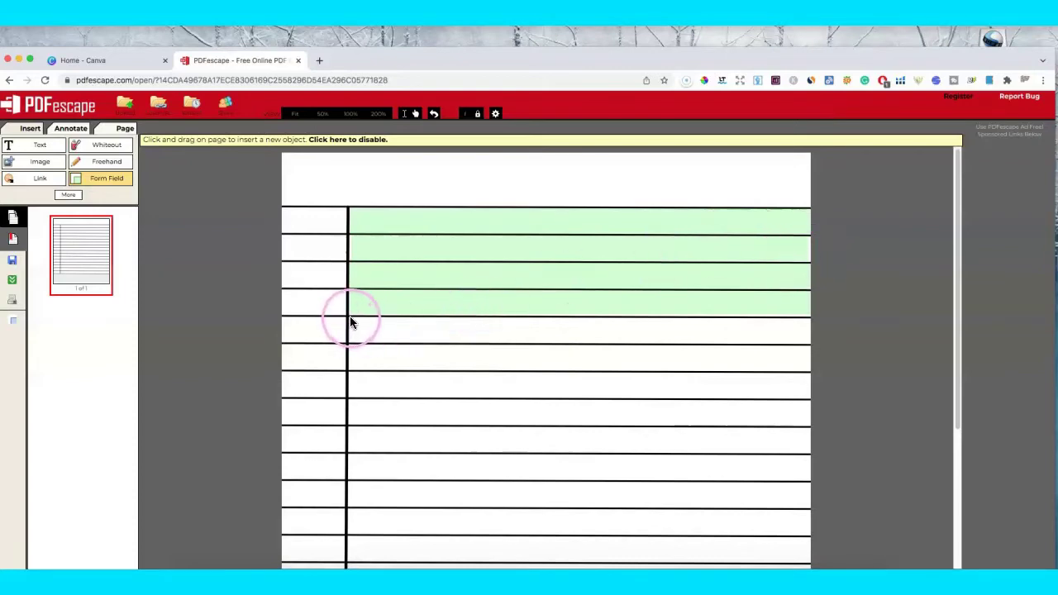
Add text fields along the fifth through eighth ruled lines, deleting a stray field
drag(351, 317, 808, 345)
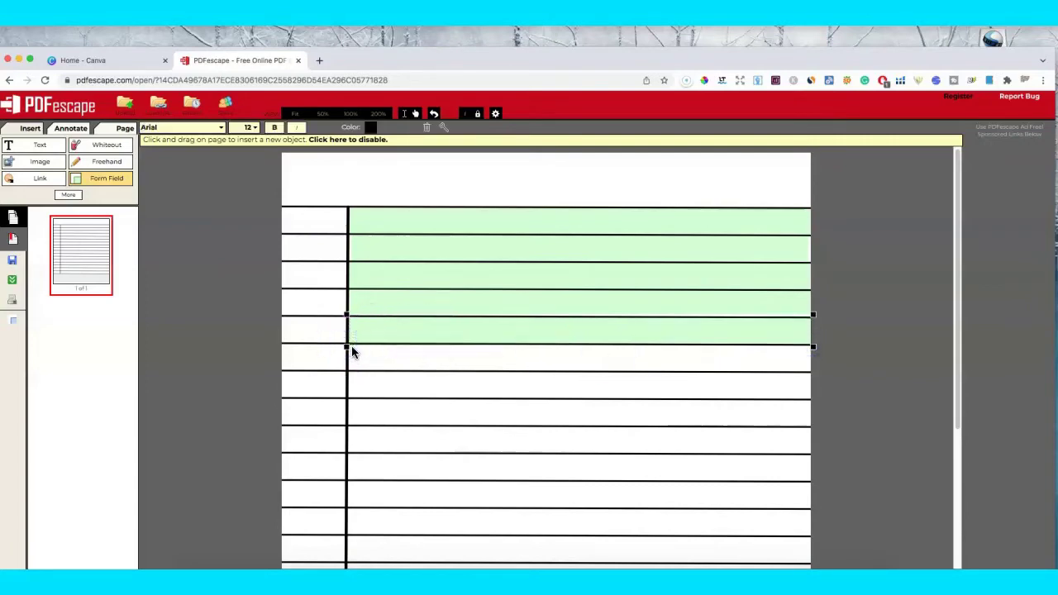
mouse_move(350, 346)
mouse_down()
mouse_move(606, 377)
mouse_move(811, 373)
mouse_up()
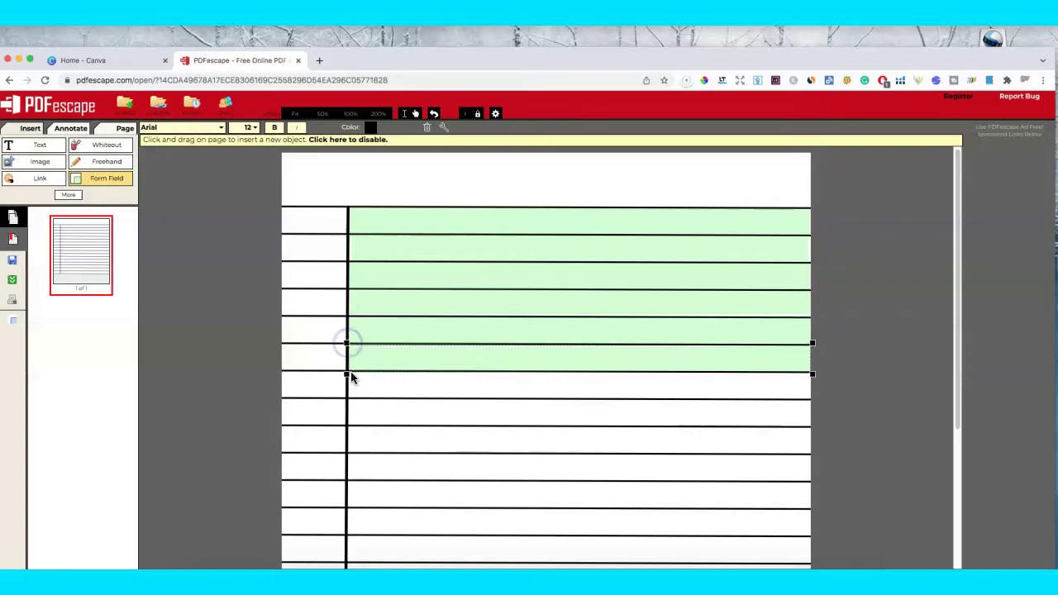
click(351, 371)
key(Delete)
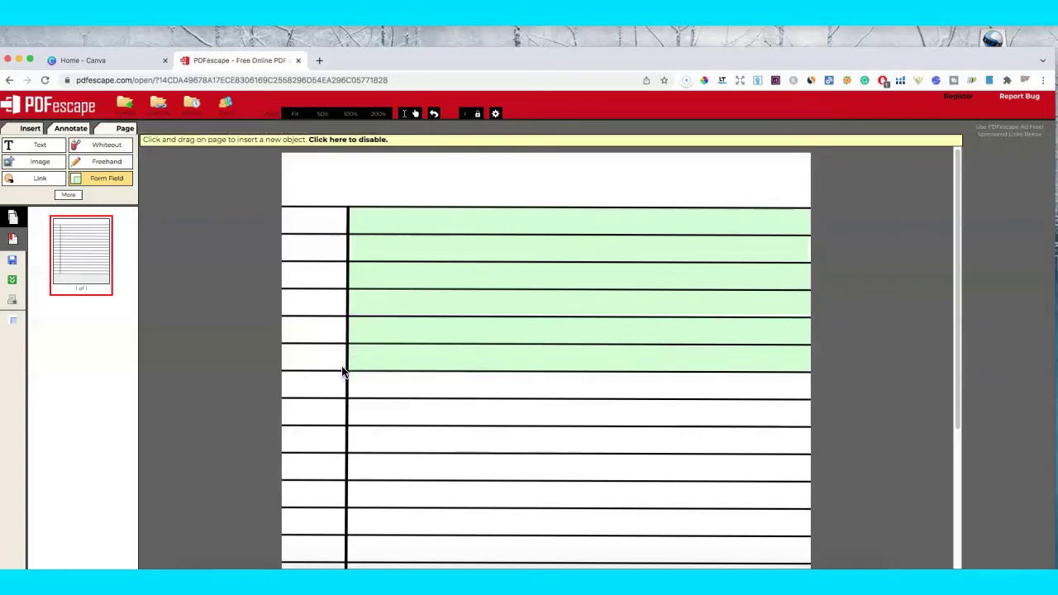
click(335, 376)
drag(349, 373, 809, 403)
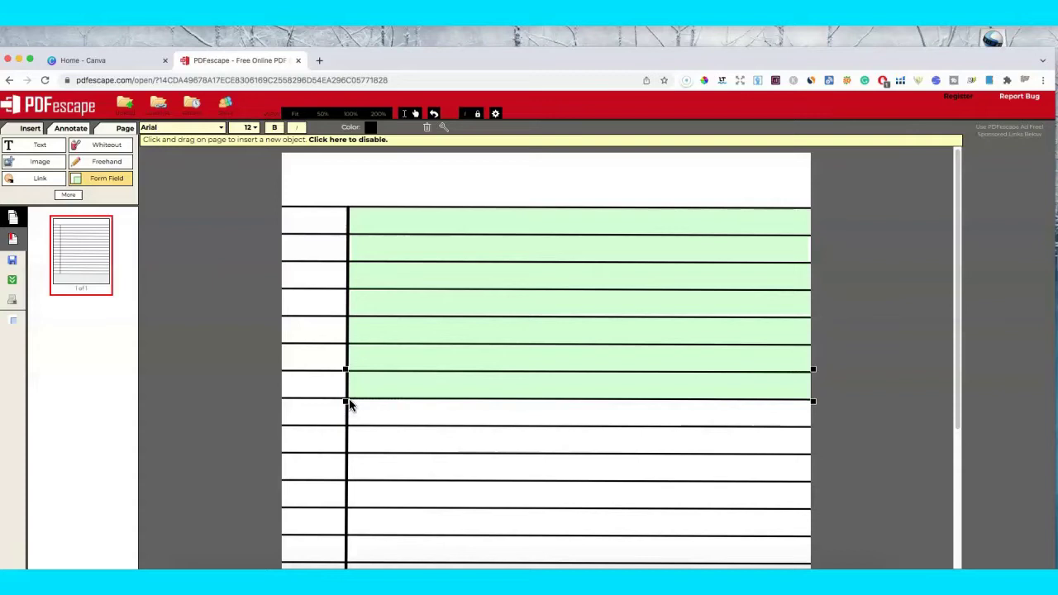
drag(349, 401, 806, 421)
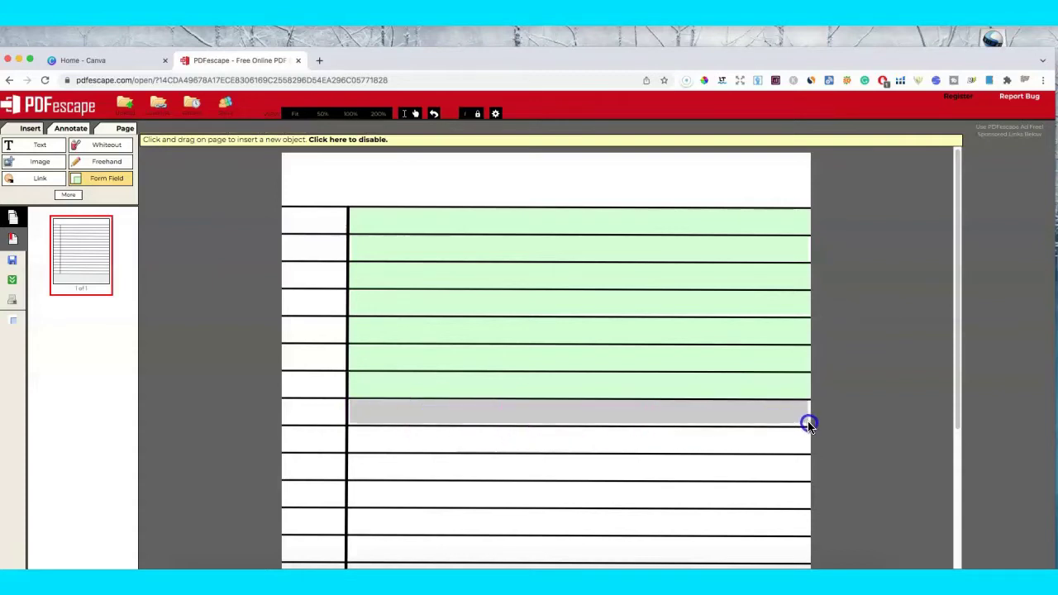
drag(807, 421, 809, 425)
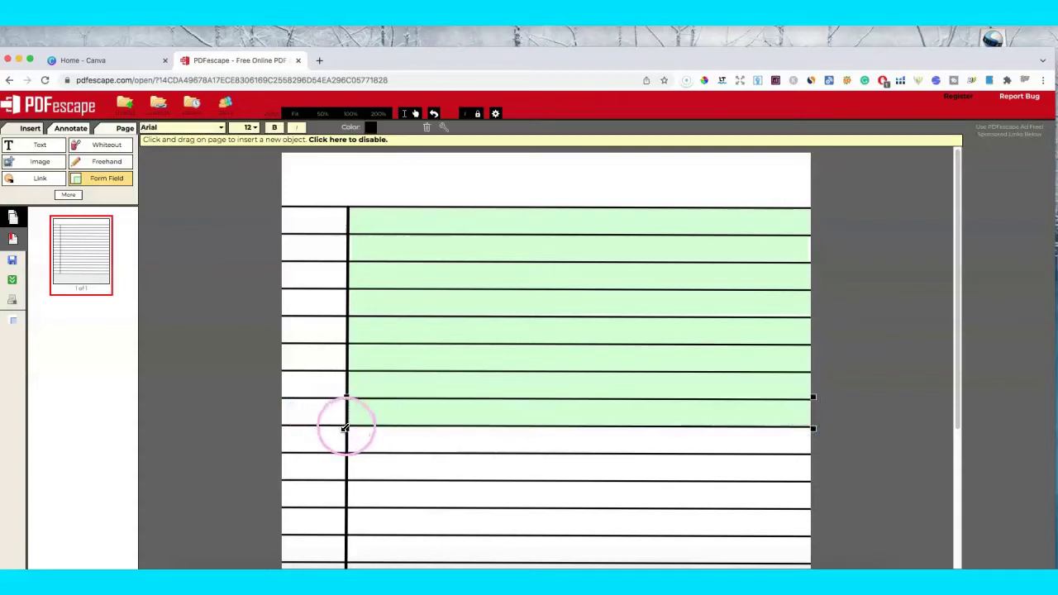
scroll(364, 421, down, 1)
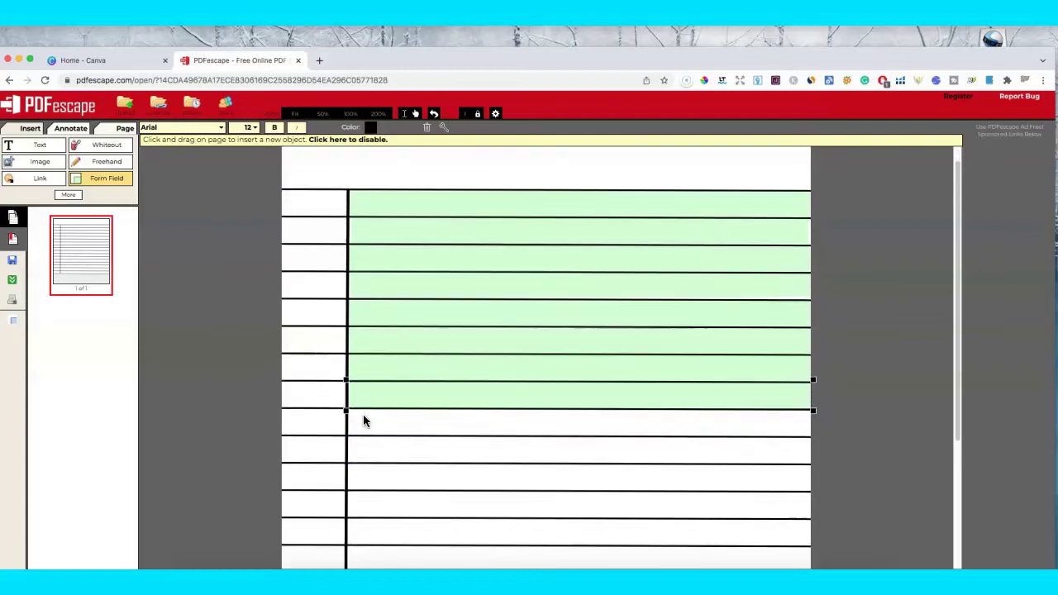
Add text fields on the ninth and next two lines, stretching them to fit
drag(350, 410, 793, 430)
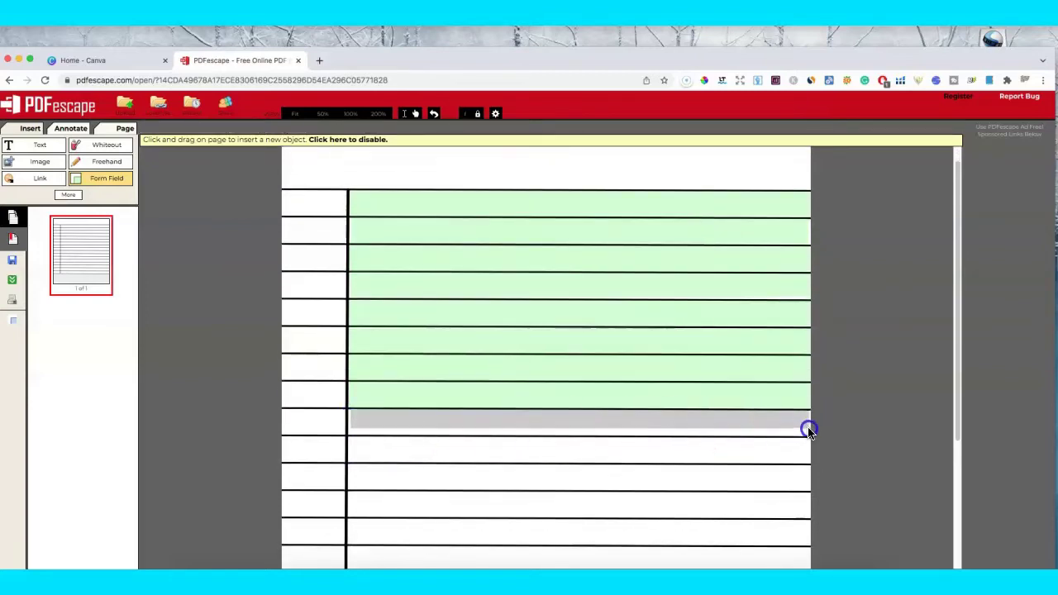
drag(793, 430, 809, 435)
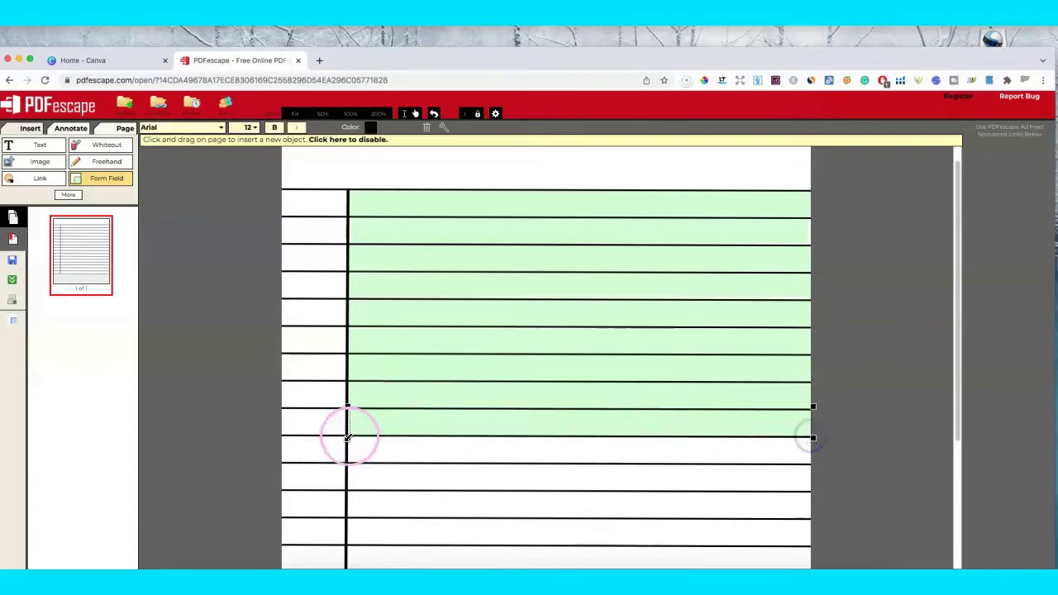
click(348, 436)
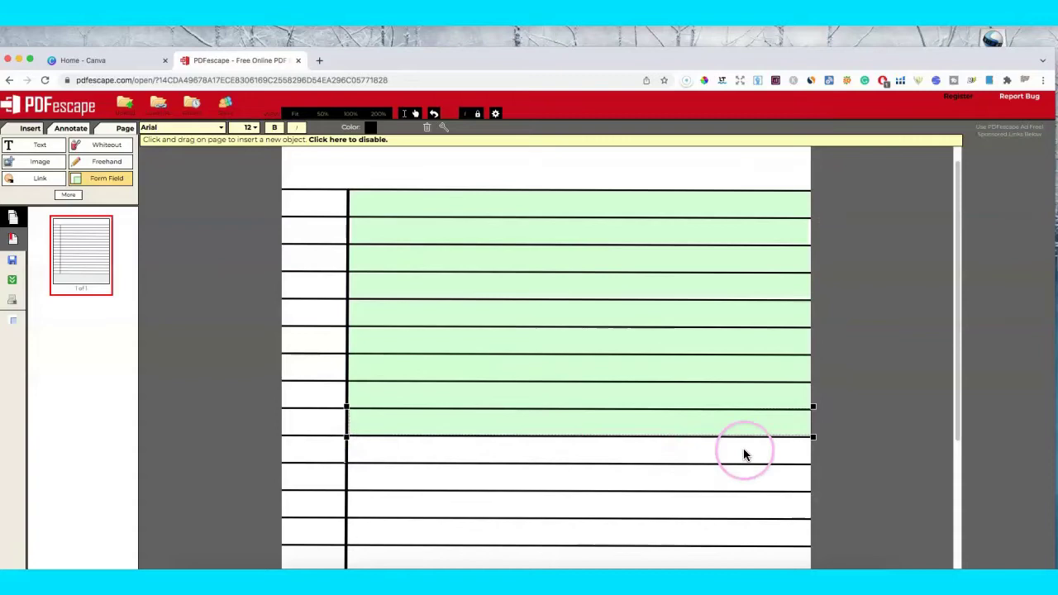
mouse_move(812, 437)
mouse_down()
mouse_move(807, 452)
mouse_move(811, 439)
mouse_up()
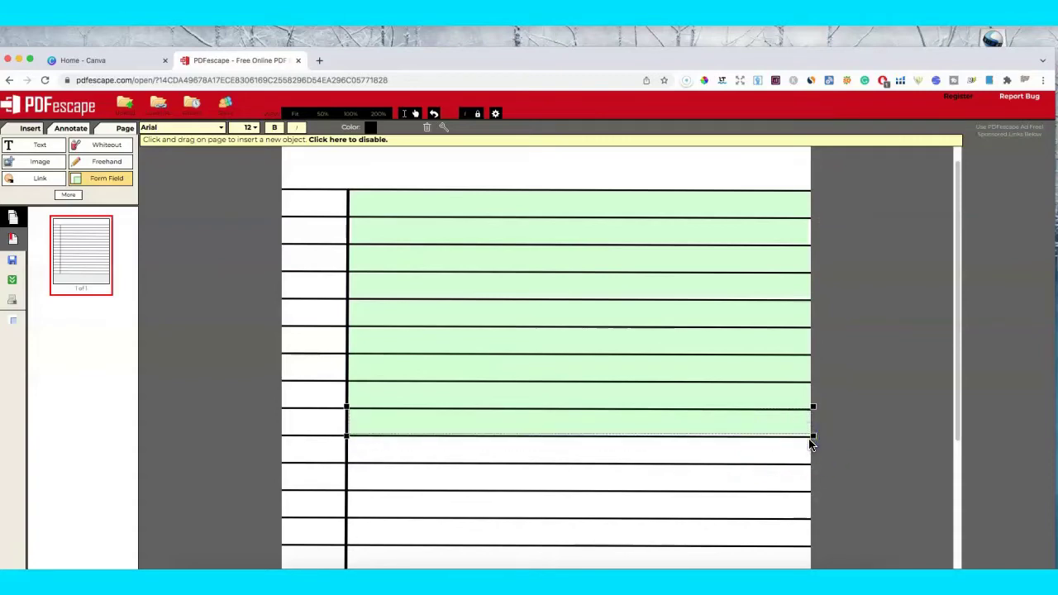
drag(808, 441, 349, 463)
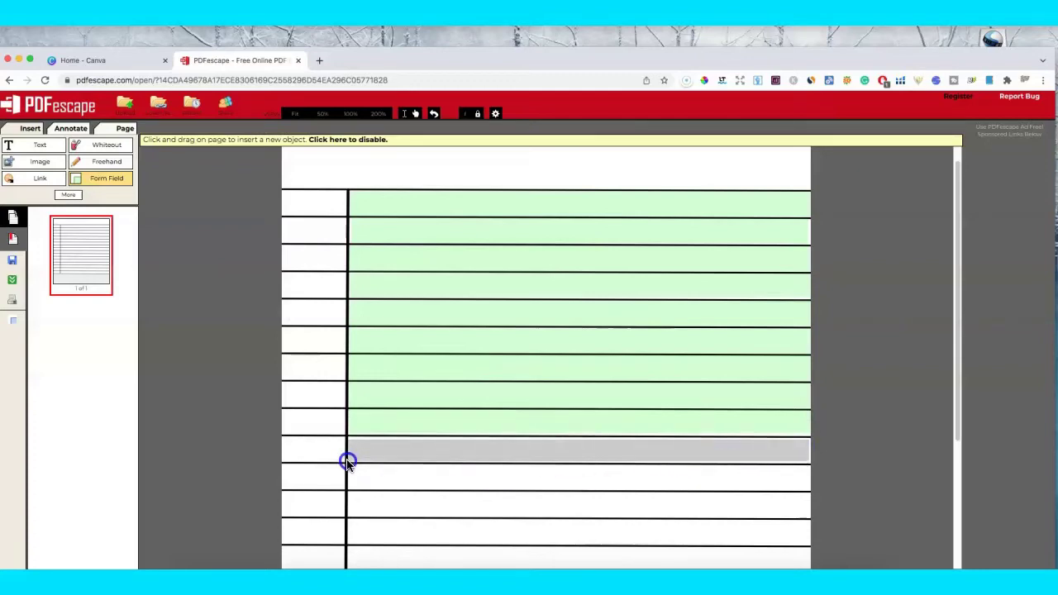
drag(348, 463, 347, 435)
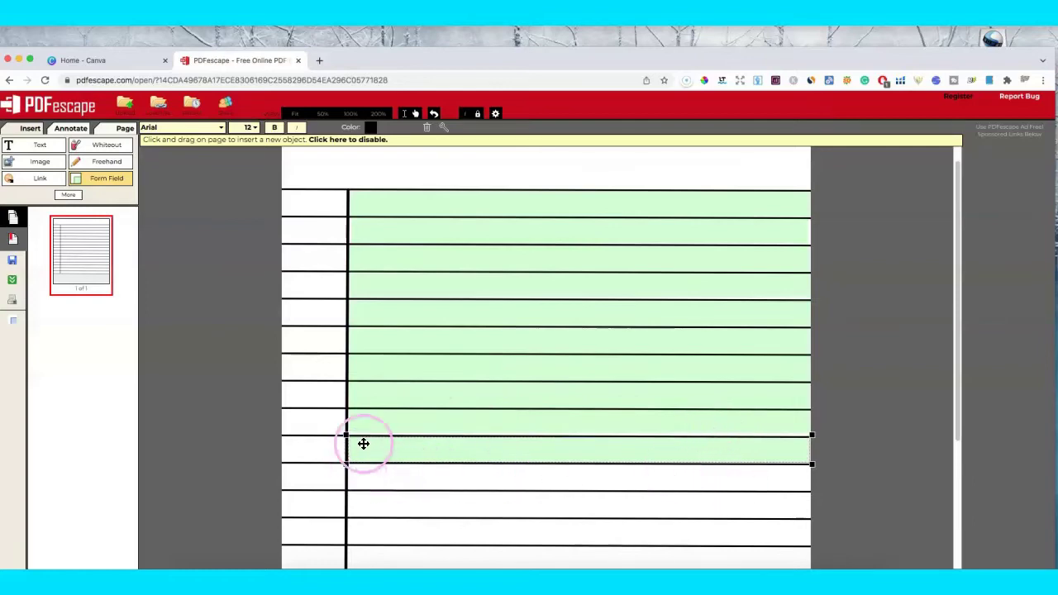
mouse_move(362, 444)
mouse_down()
mouse_move(349, 468)
mouse_move(809, 492)
mouse_up()
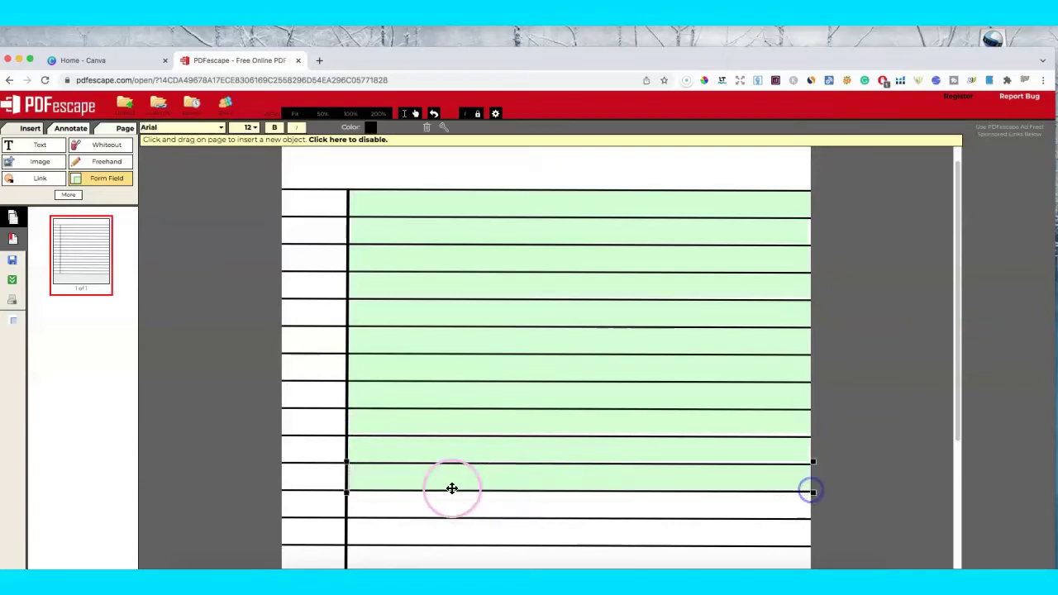
drag(809, 492, 808, 492)
click(345, 493)
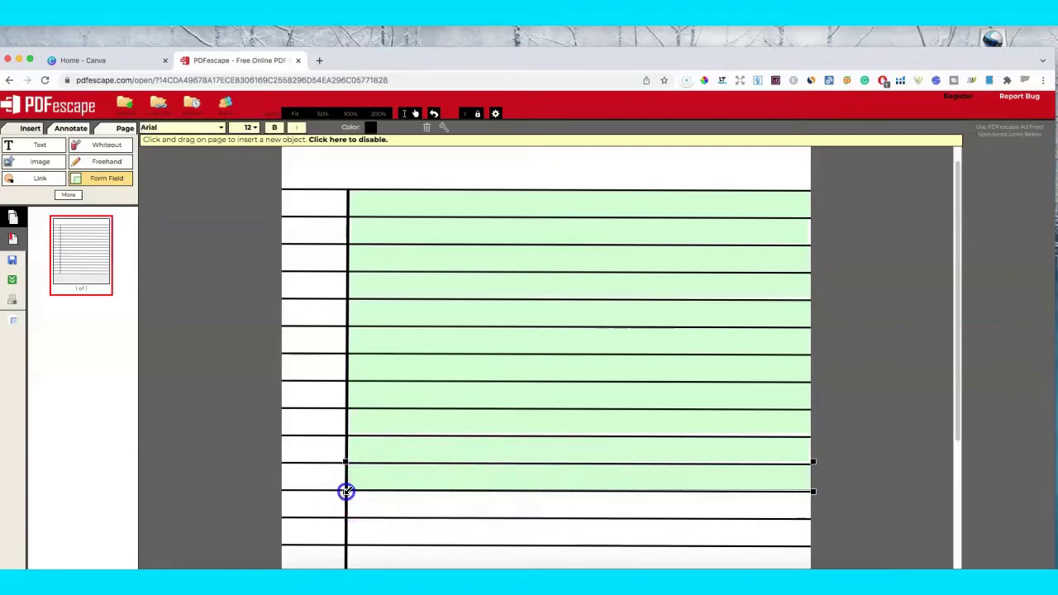
Further down the page, add text fields across the next three empty lines
scroll(444, 460, down, 2)
scroll(504, 414, down, 3)
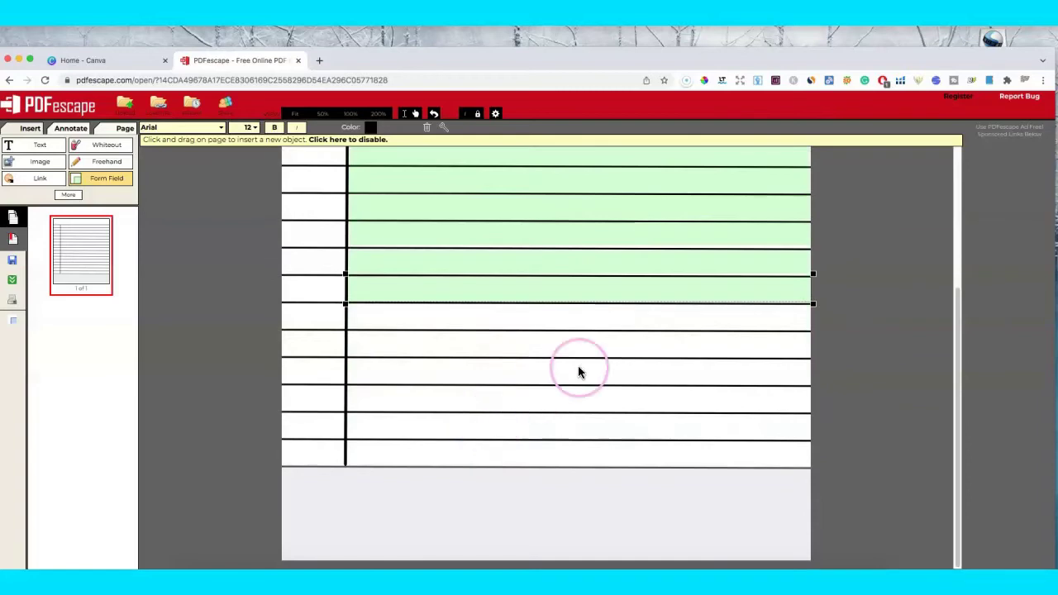
click(809, 307)
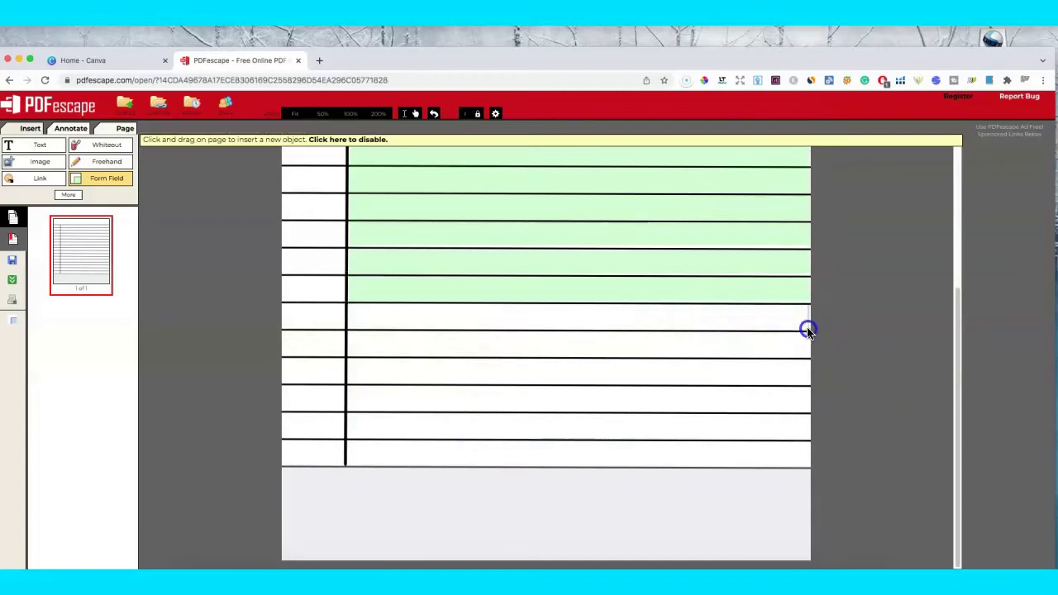
drag(807, 331, 349, 330)
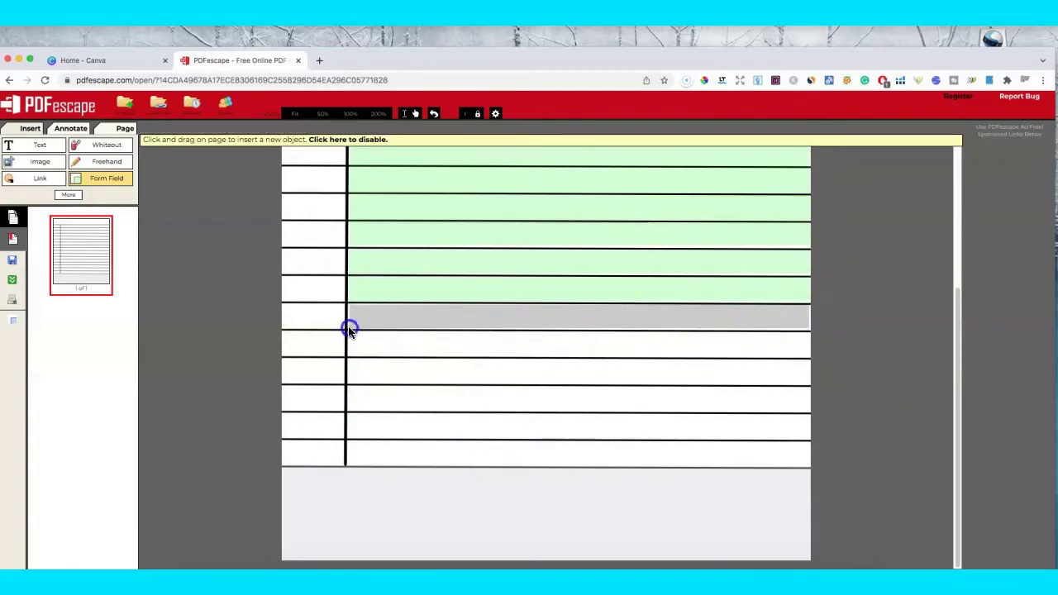
click(554, 339)
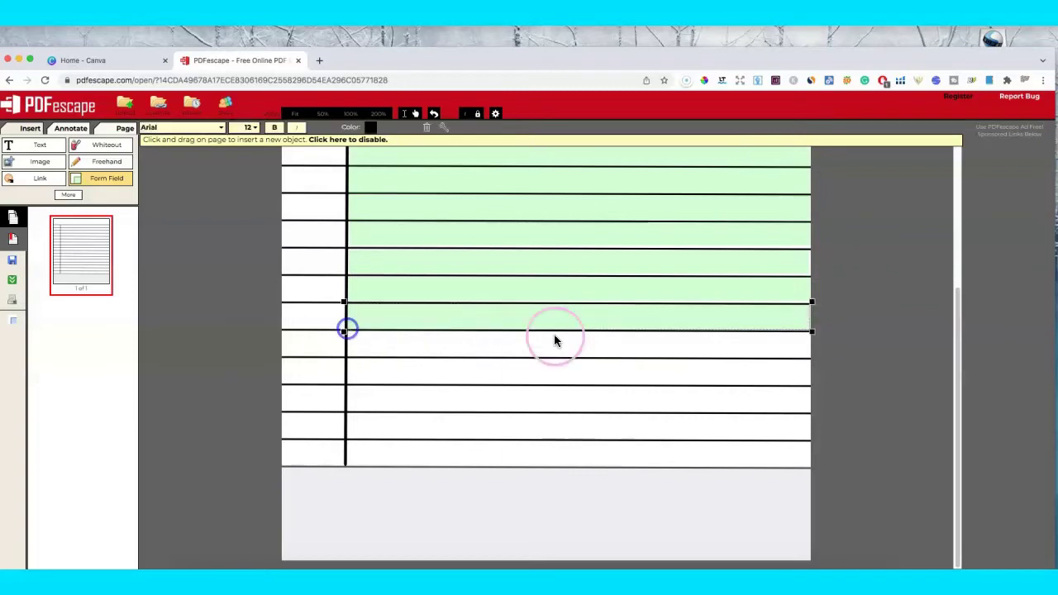
click(807, 336)
drag(806, 352, 346, 354)
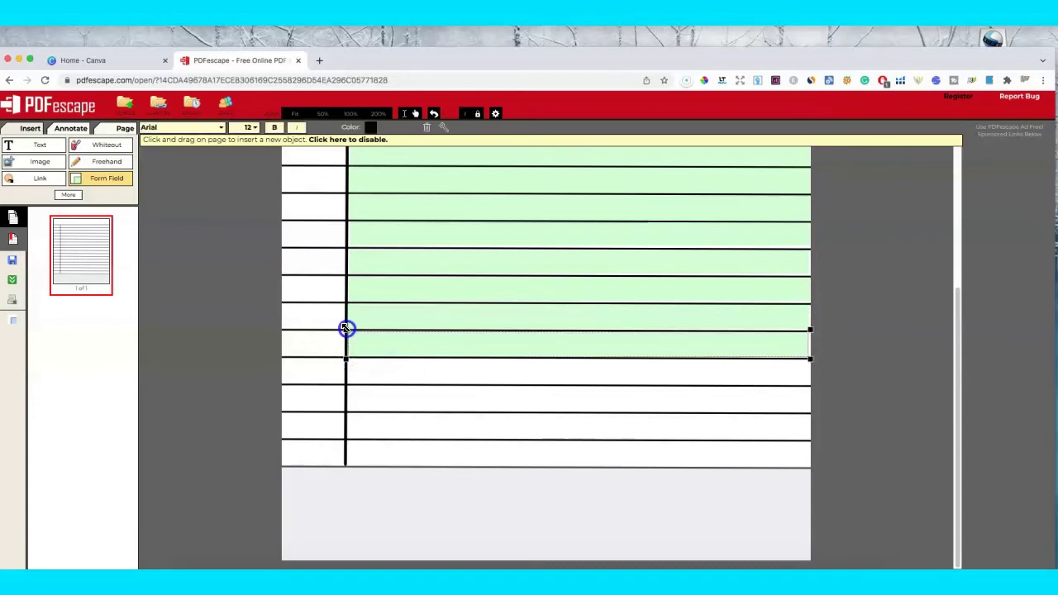
drag(348, 361, 809, 388)
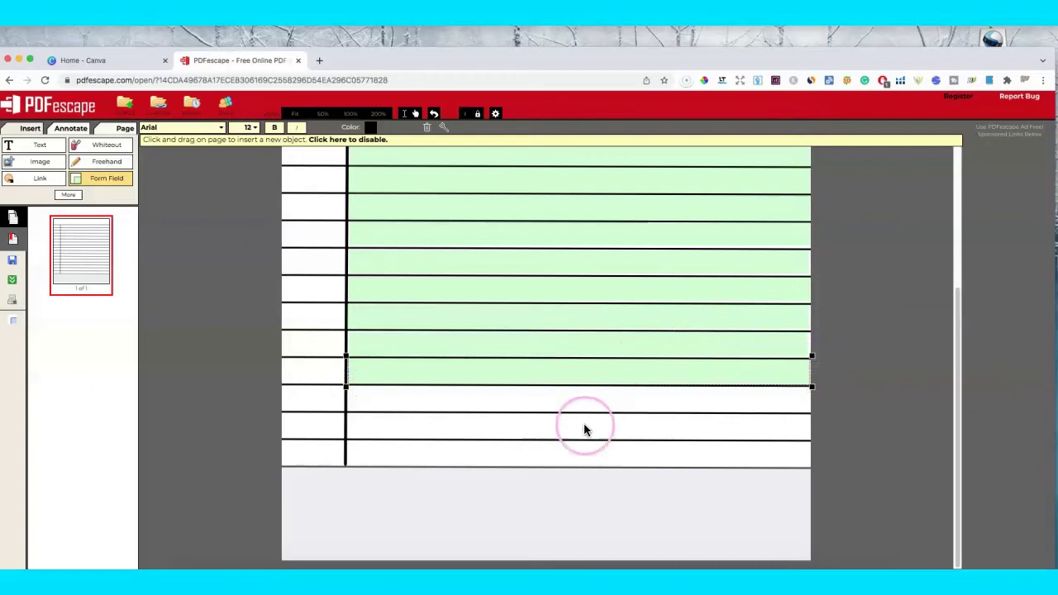
click(805, 408)
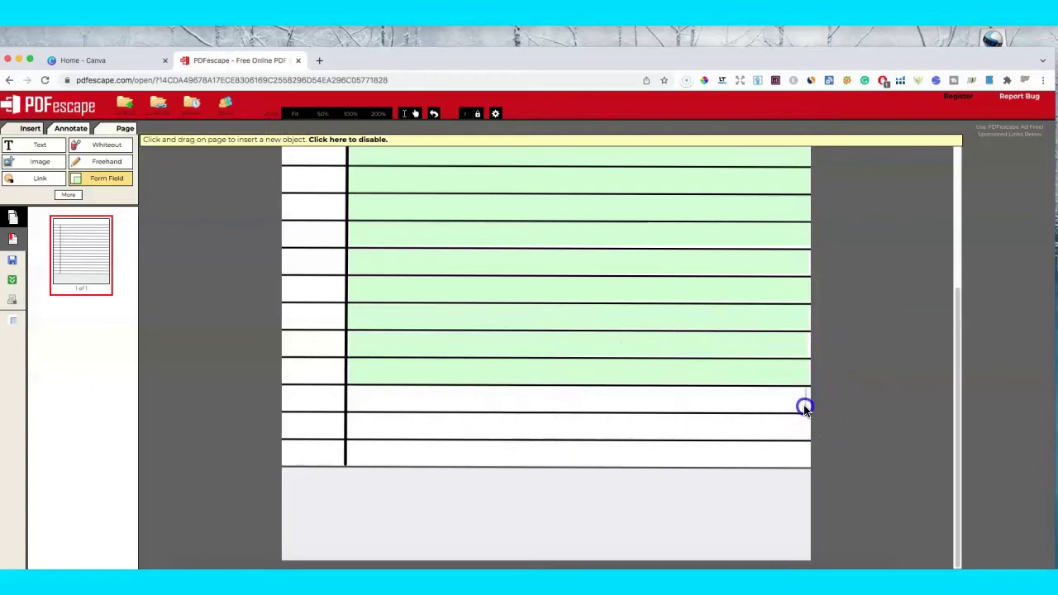
Add and resize full-width fields on the remaining lines down to the bottom line
drag(806, 388, 347, 409)
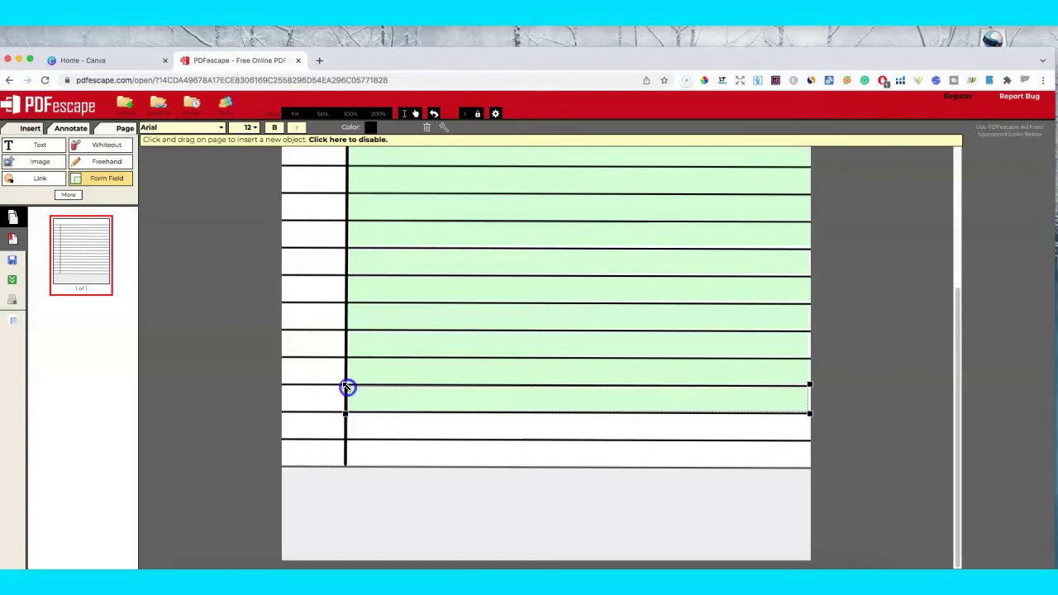
drag(810, 413, 717, 426)
click(807, 418)
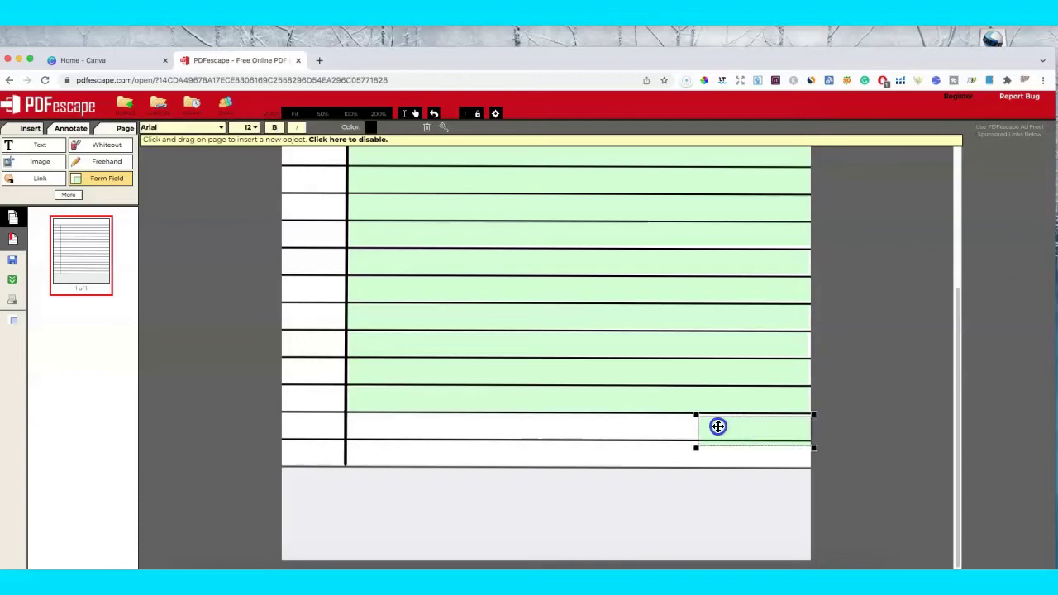
drag(693, 413, 344, 414)
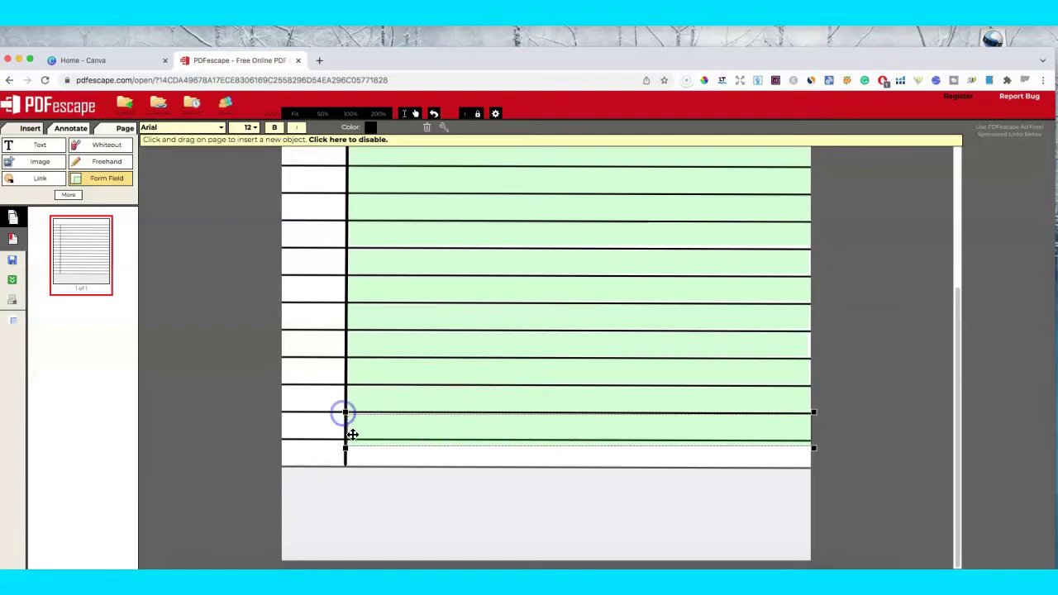
drag(347, 453, 345, 442)
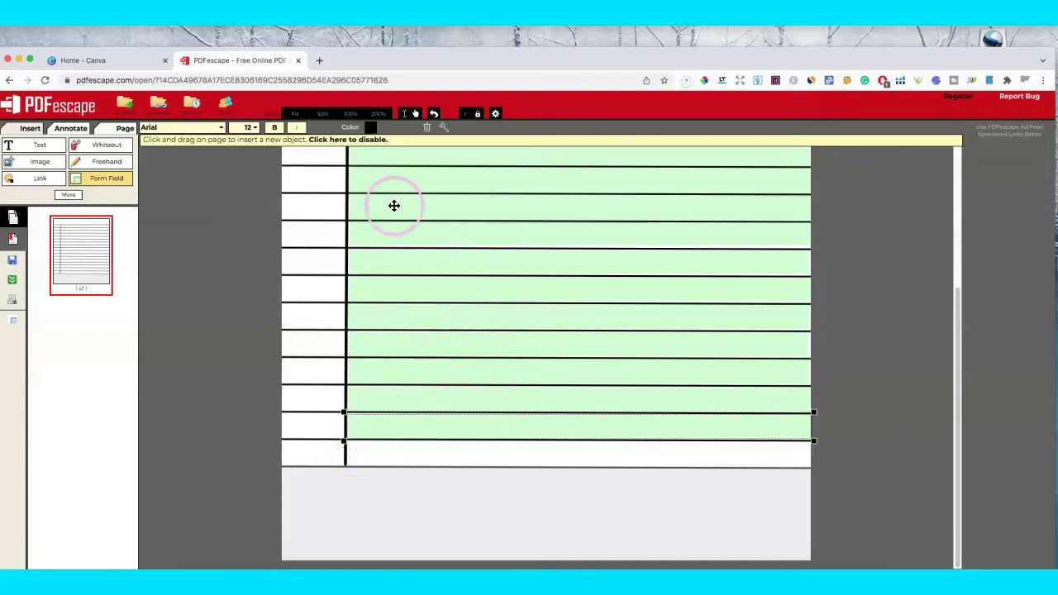
click(810, 443)
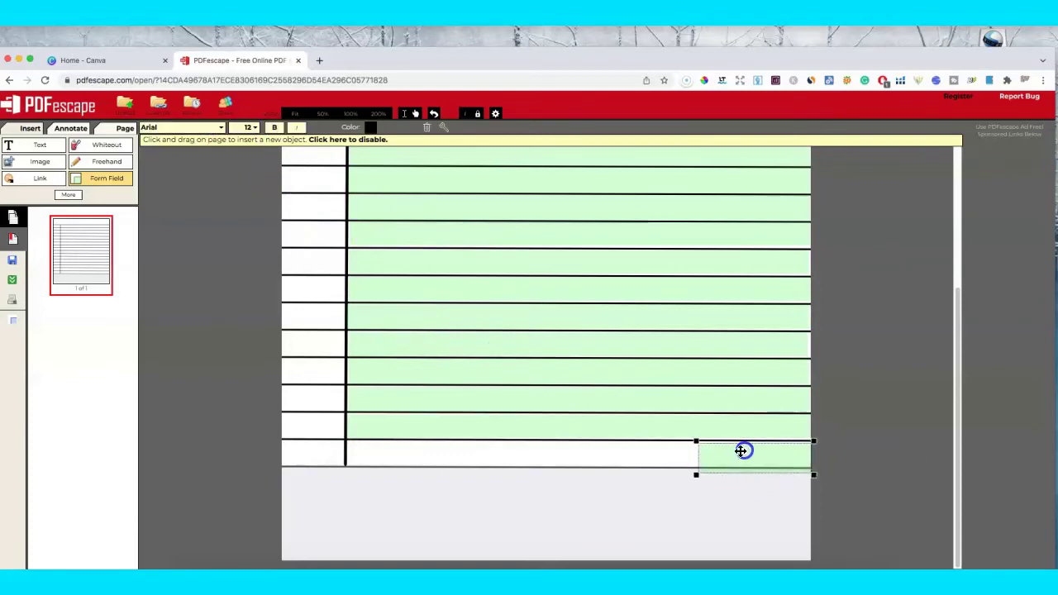
drag(694, 475, 339, 465)
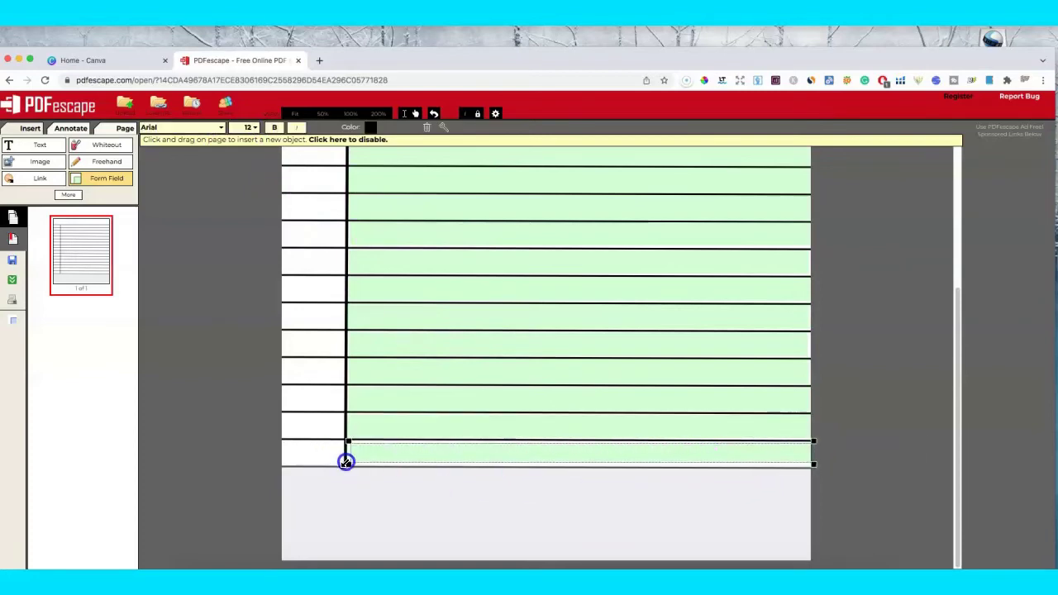
drag(344, 441, 345, 438)
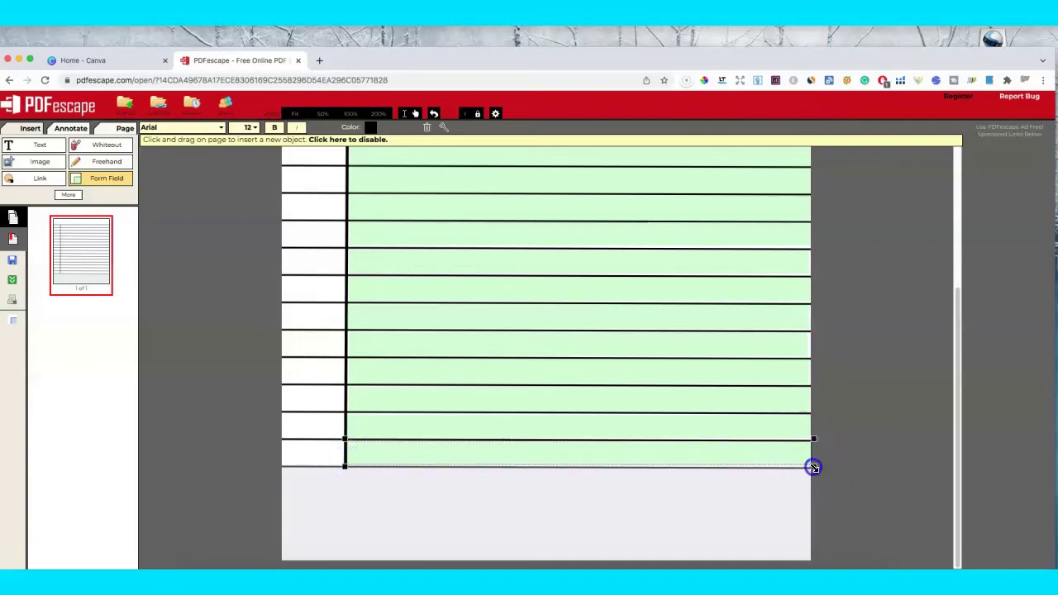
drag(813, 467, 811, 466)
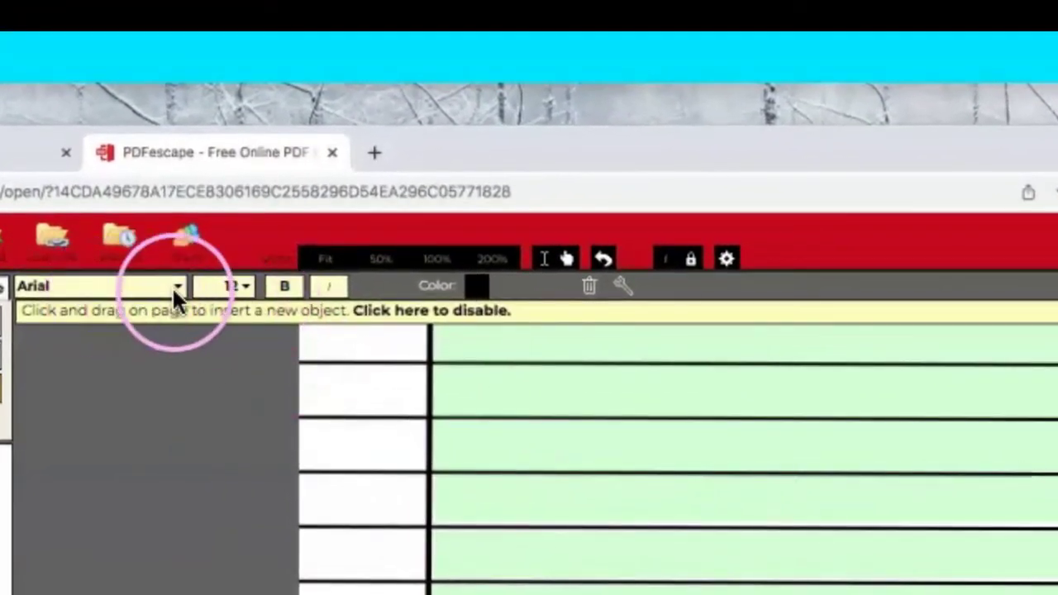
Set the field font to Times New Roman, 16-point, bold
click(174, 289)
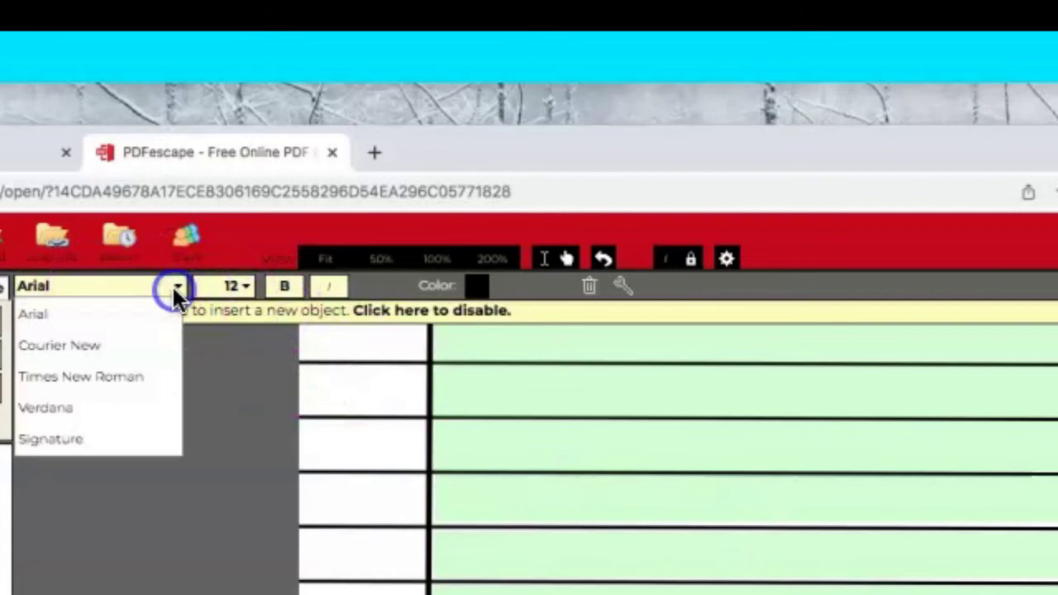
click(111, 378)
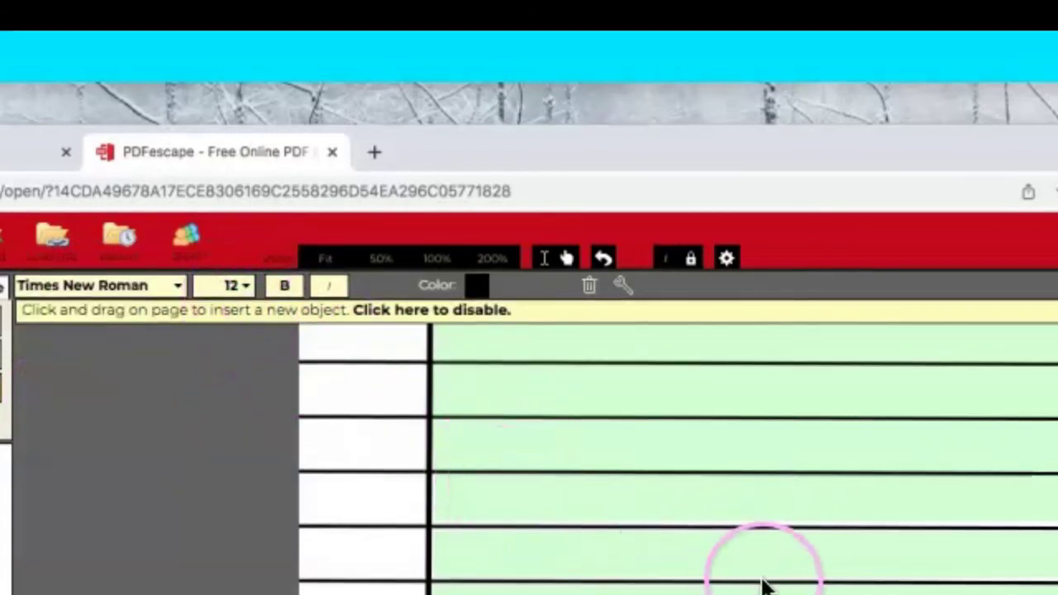
scroll(760, 545, up, 3)
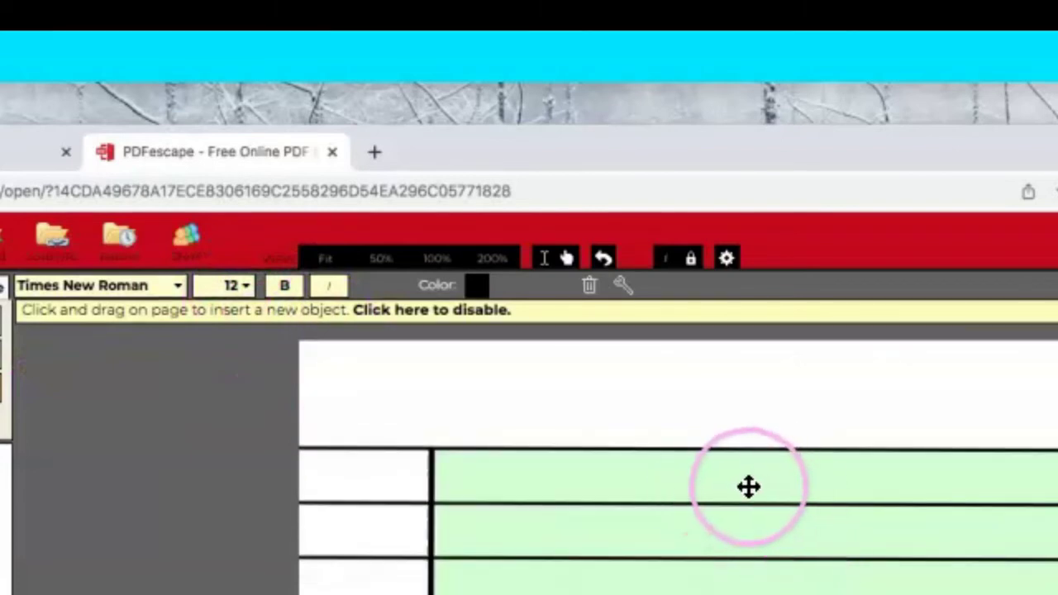
click(244, 285)
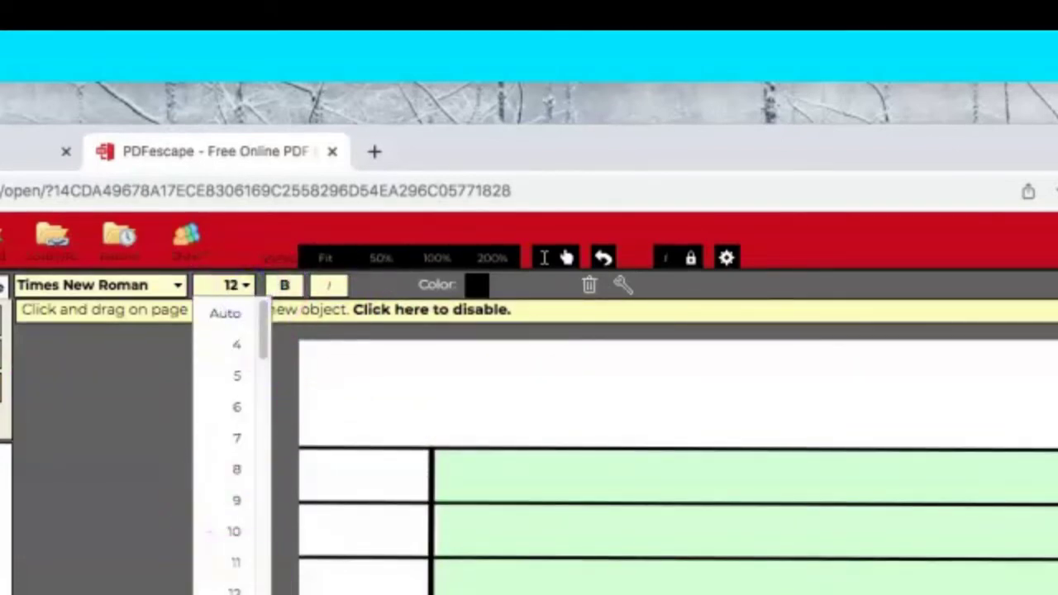
click(248, 570)
click(284, 284)
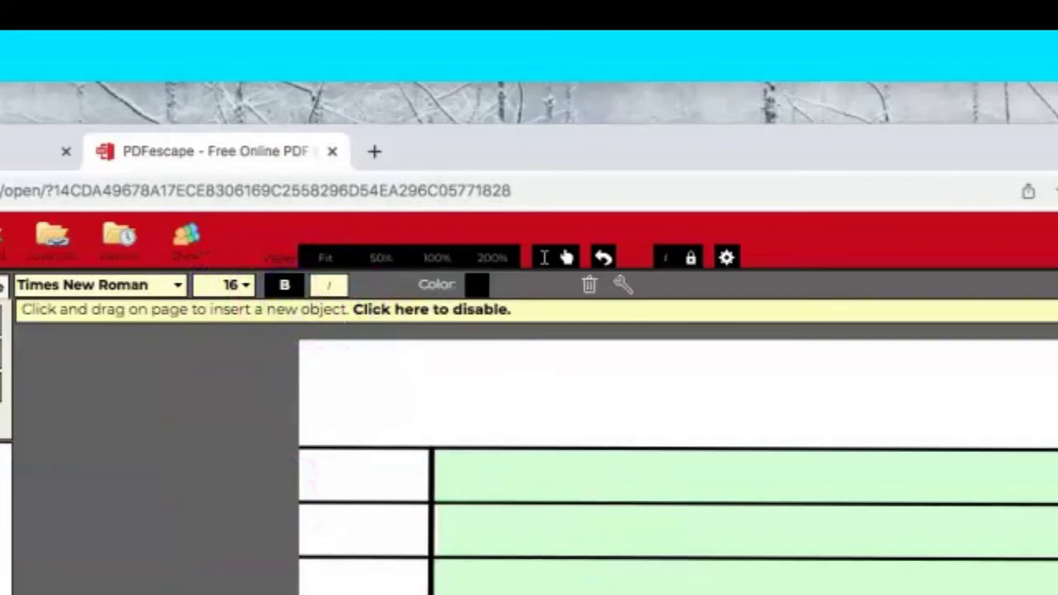
scroll(678, 458, down, 4)
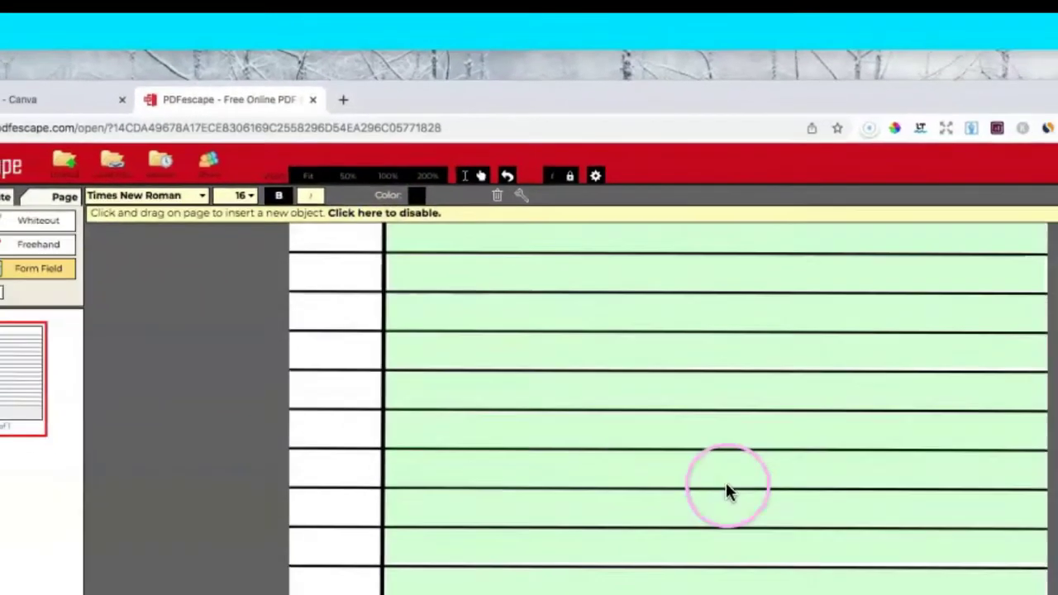
Give the top-line field 16-point text and delete the accidental small field
click(422, 171)
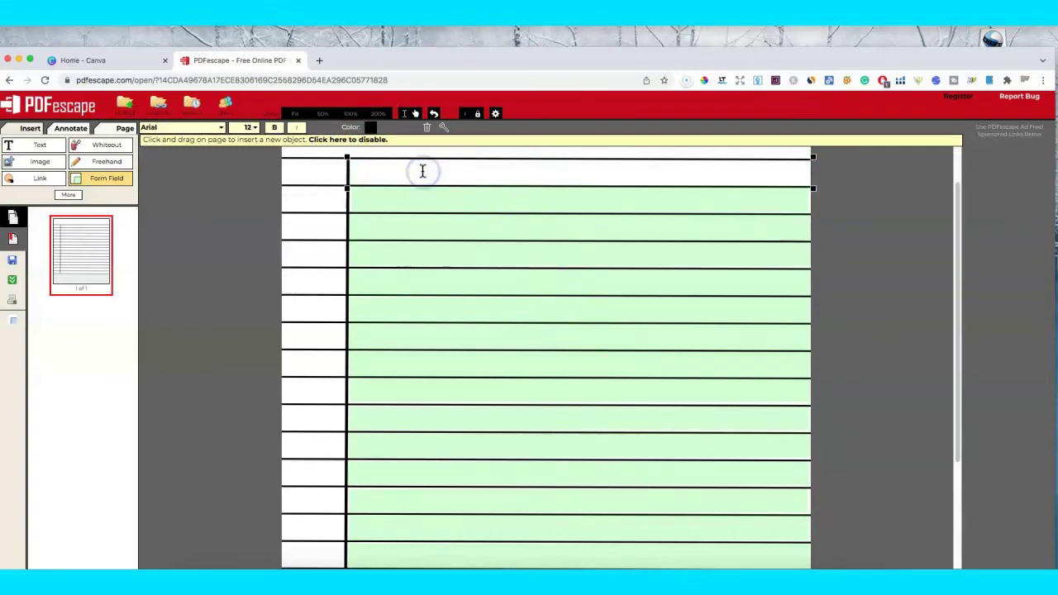
click(248, 127)
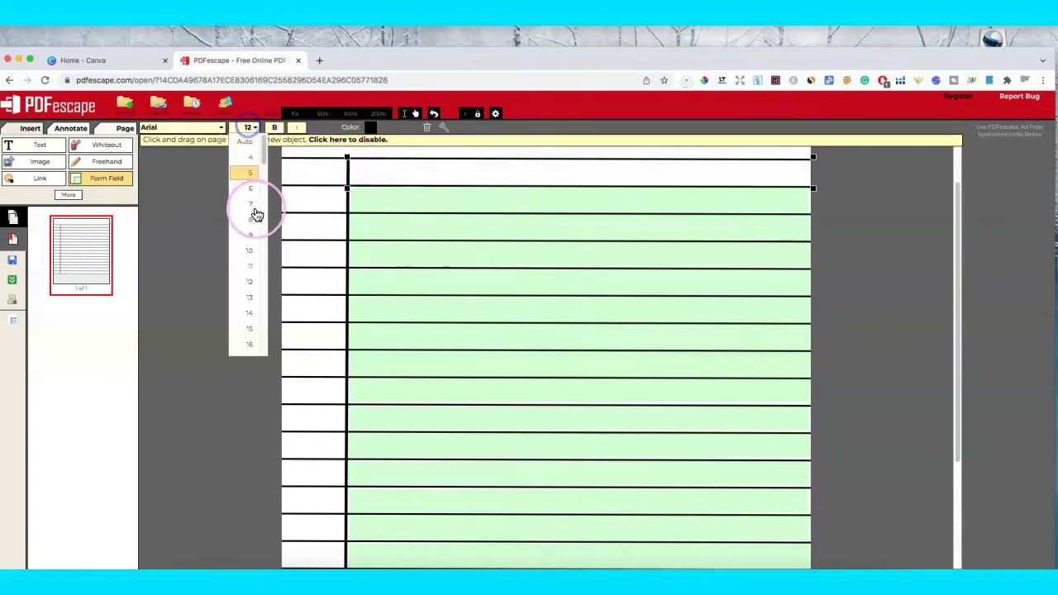
click(248, 343)
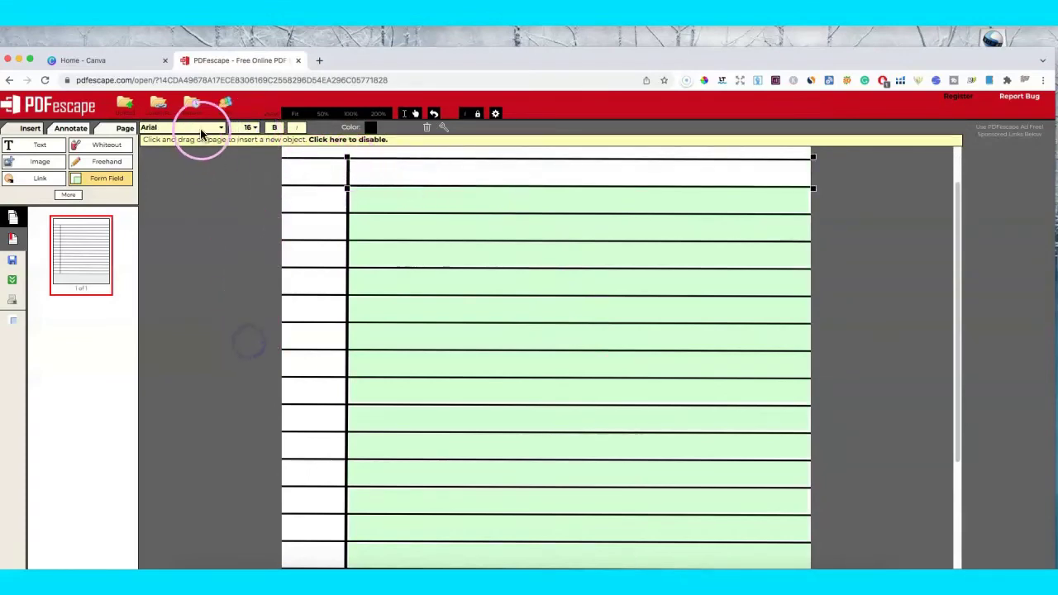
click(309, 171)
key(Delete)
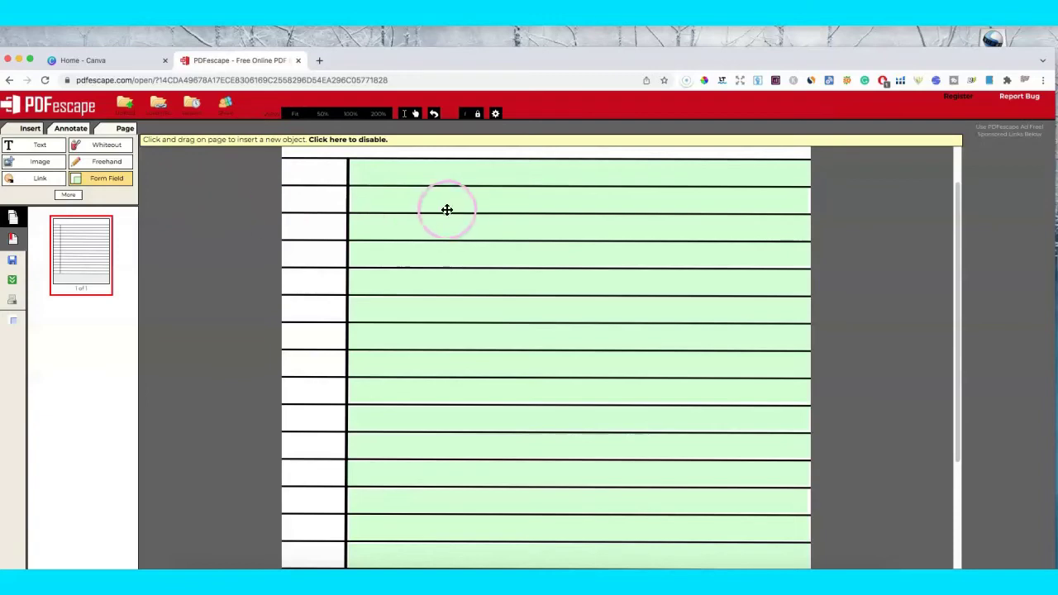
Add a large 18-point field over the blank page bottom and save the document
scroll(549, 298, down, 3)
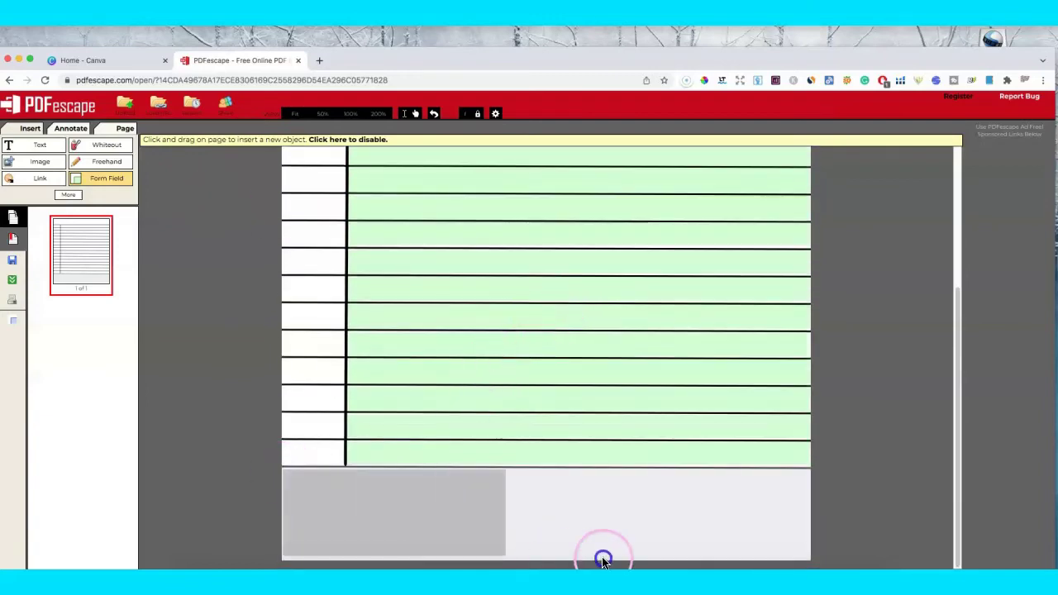
drag(282, 467, 808, 562)
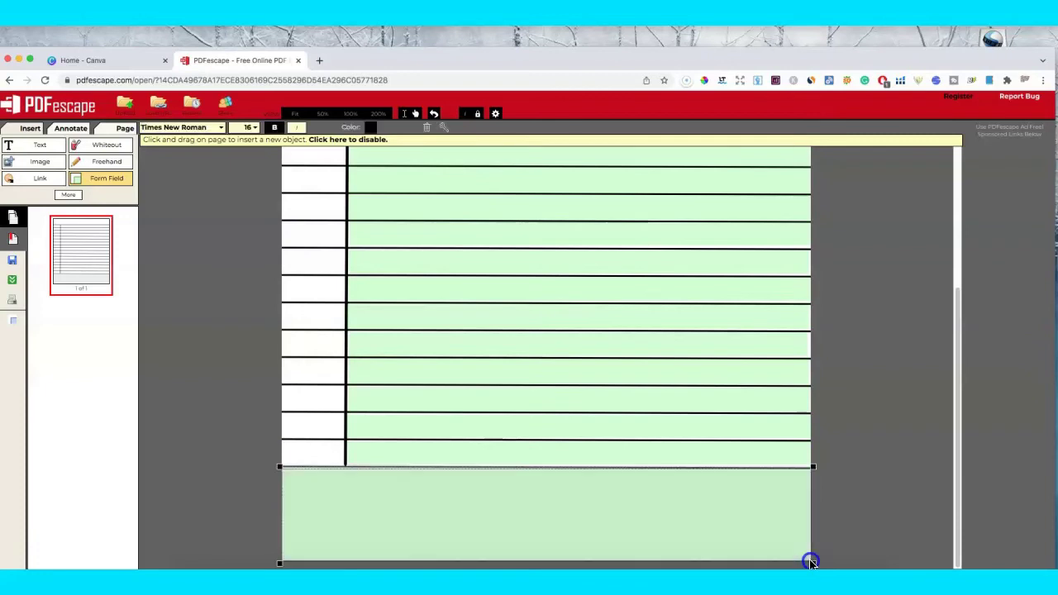
click(248, 128)
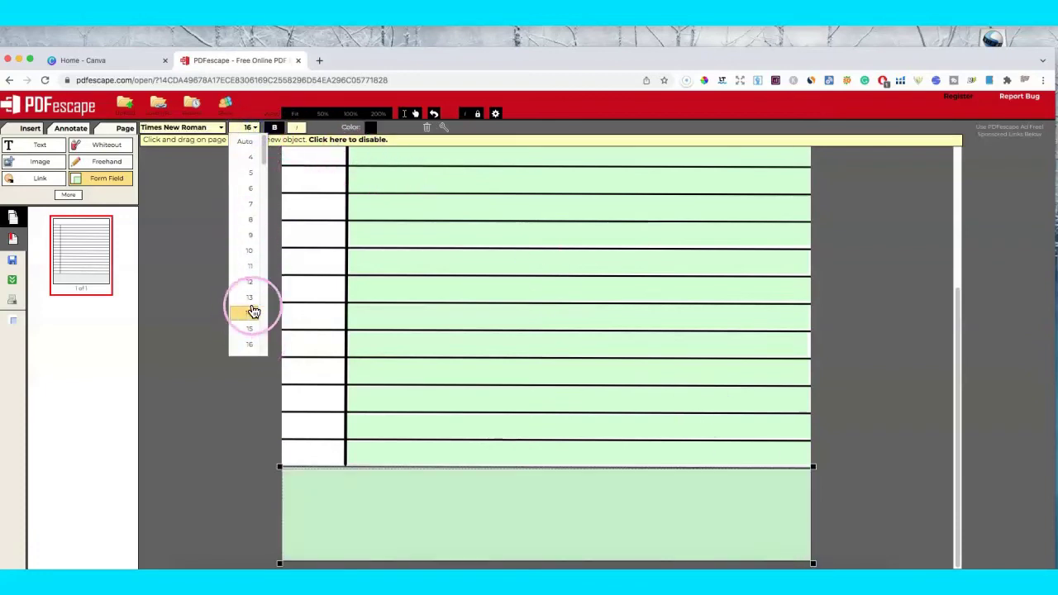
scroll(260, 276, down, 3)
click(248, 182)
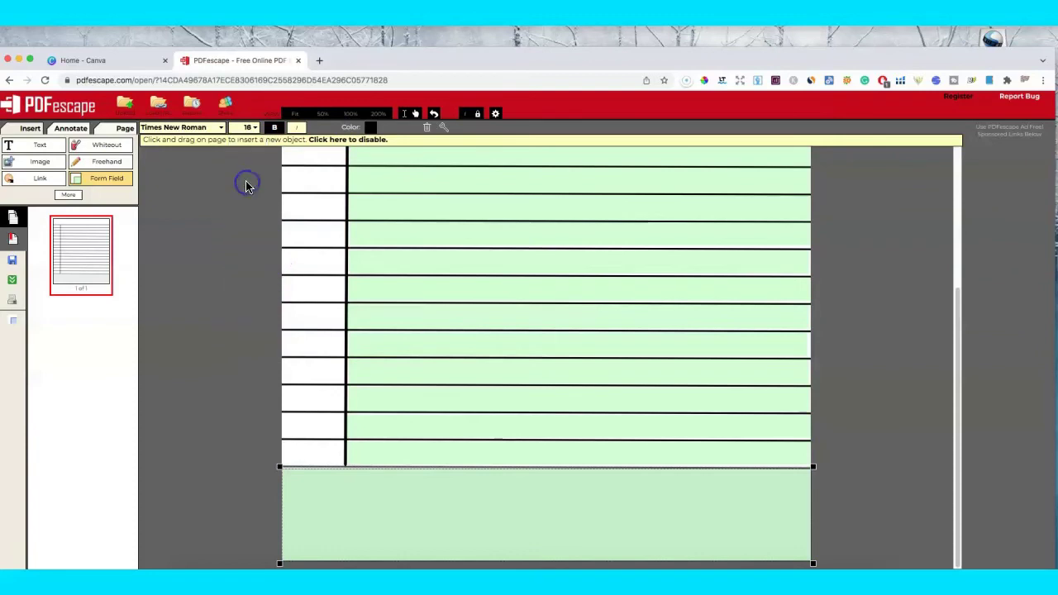
click(832, 451)
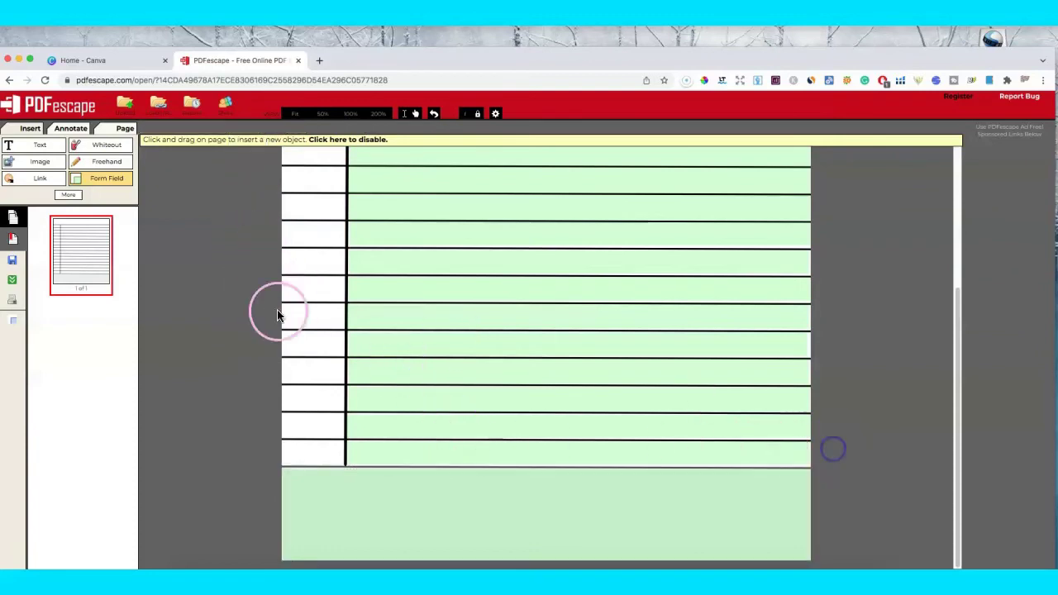
click(13, 263)
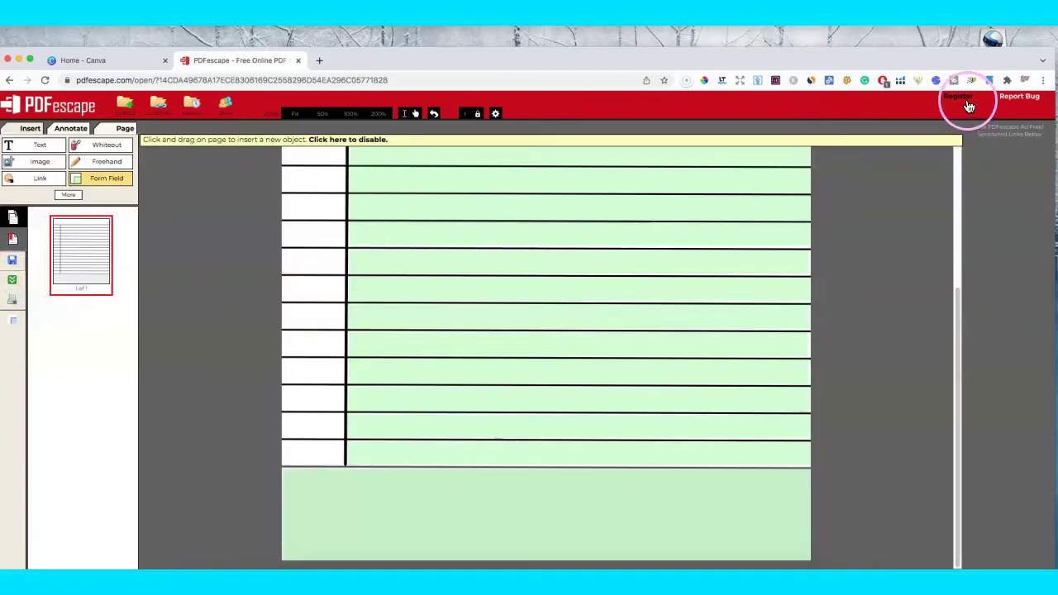
Save & Download the fillable PDF and open the downloaded file in the browser
click(11, 282)
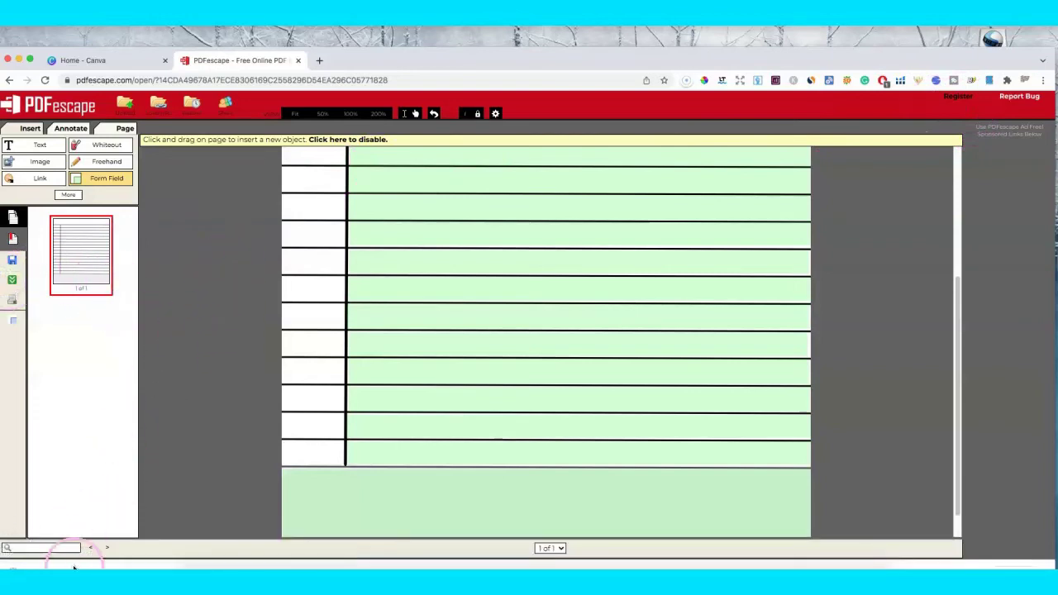
click(116, 566)
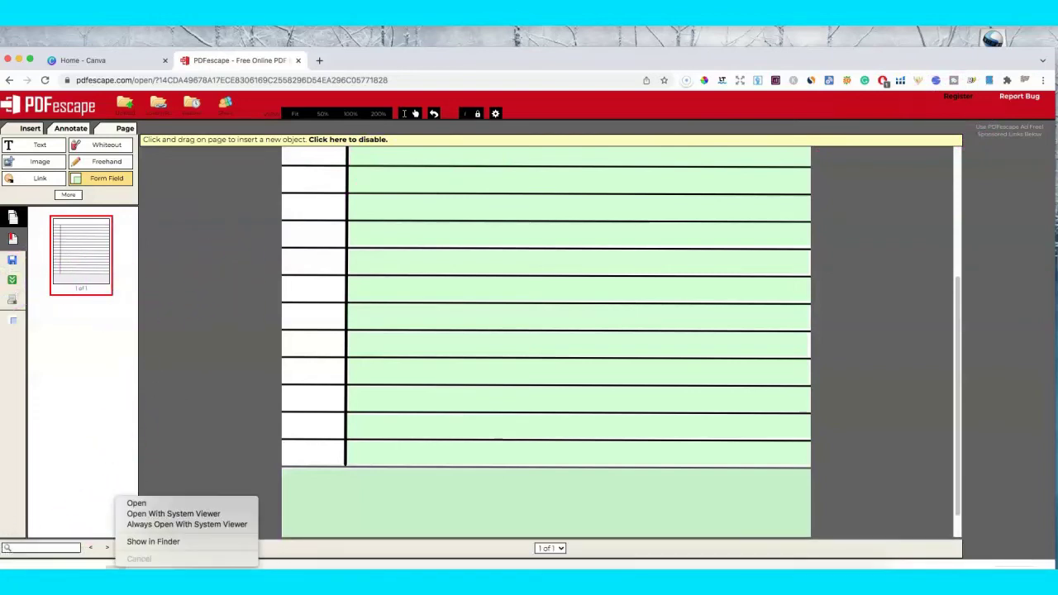
click(138, 501)
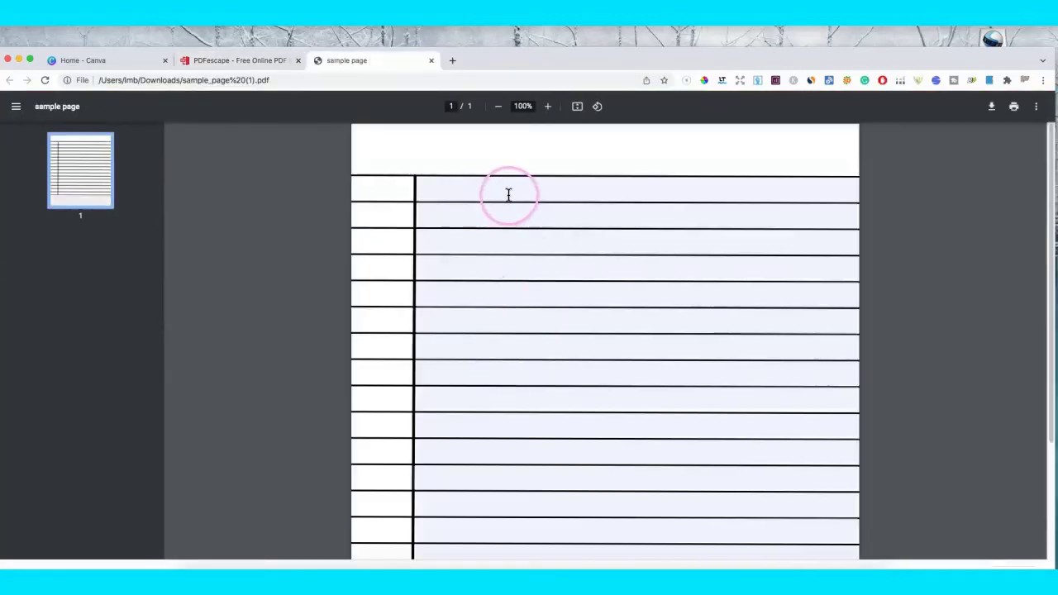
Type 'this is now editable....' on the top line and 'eererererereee' in the bottom field
click(505, 192)
text(this is now editable....)
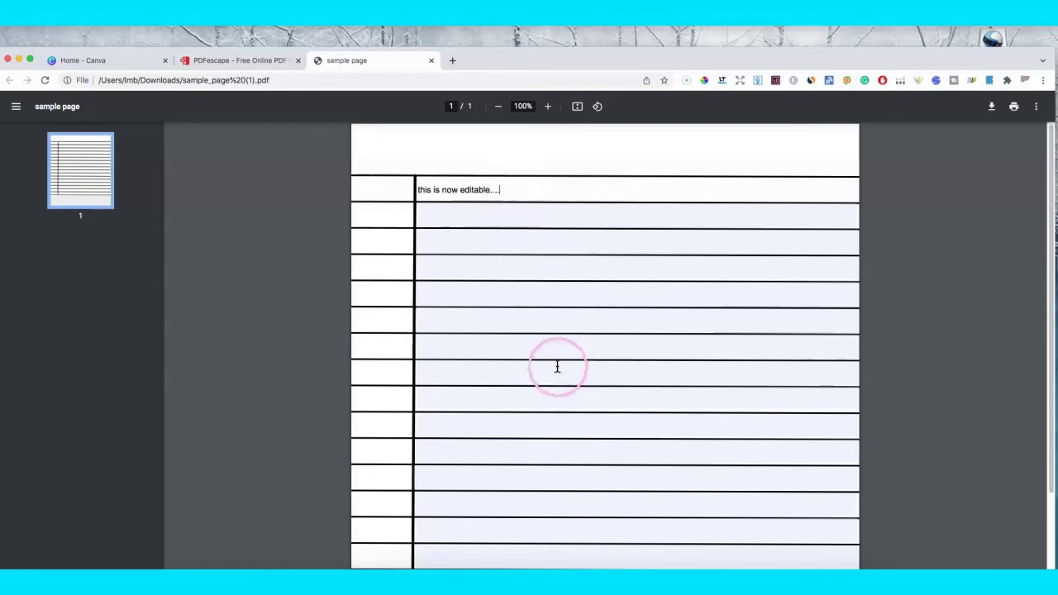
scroll(552, 374, down, 3)
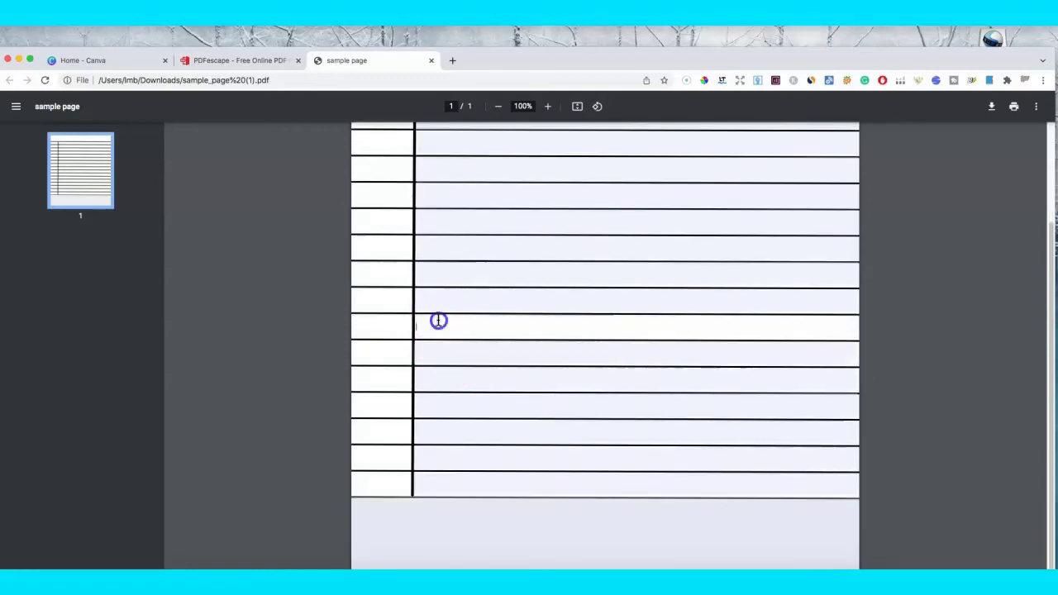
click(438, 278)
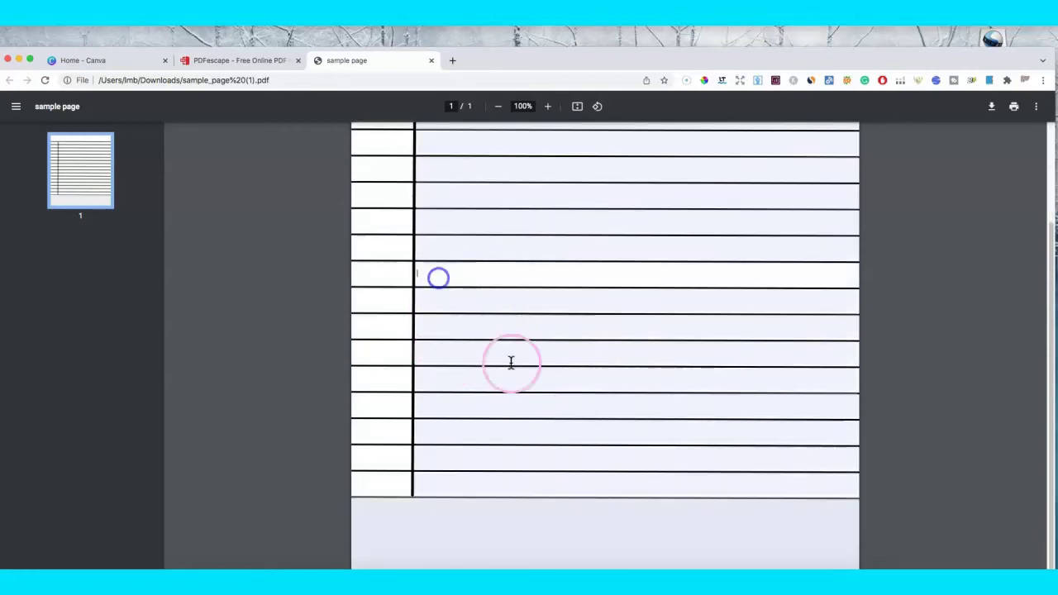
click(444, 514)
text(eererererereee)
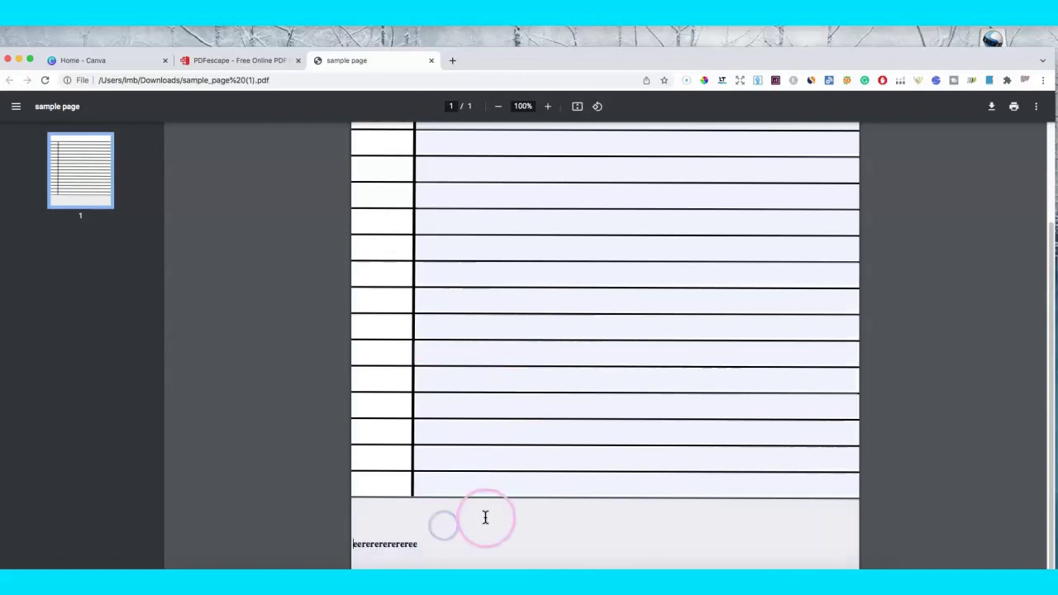
scroll(923, 496, up, 3)
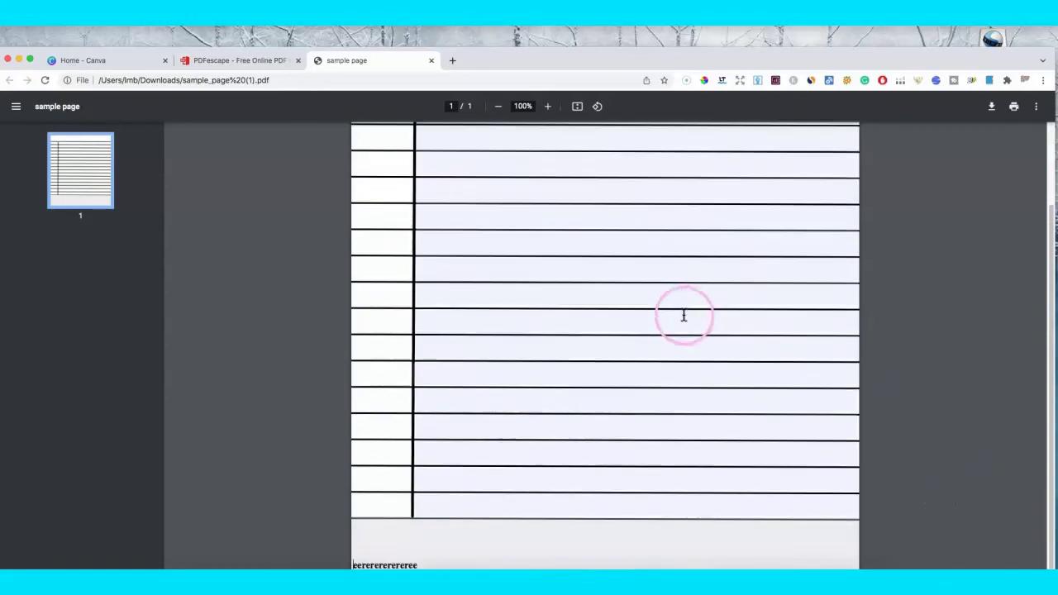
scroll(683, 314, down, 2)
scroll(687, 309, up, 2)
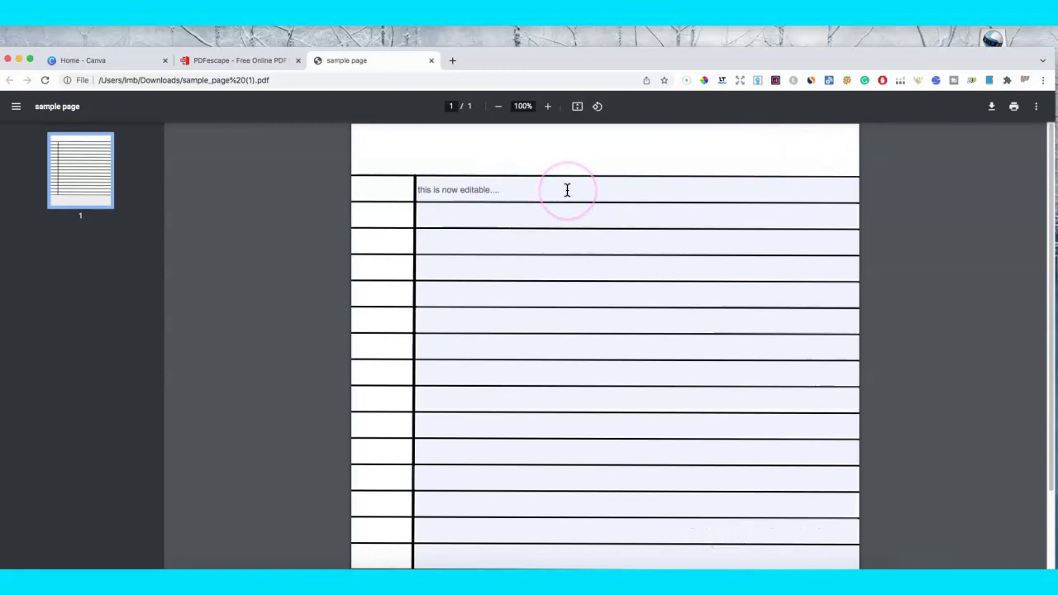
click(554, 75)
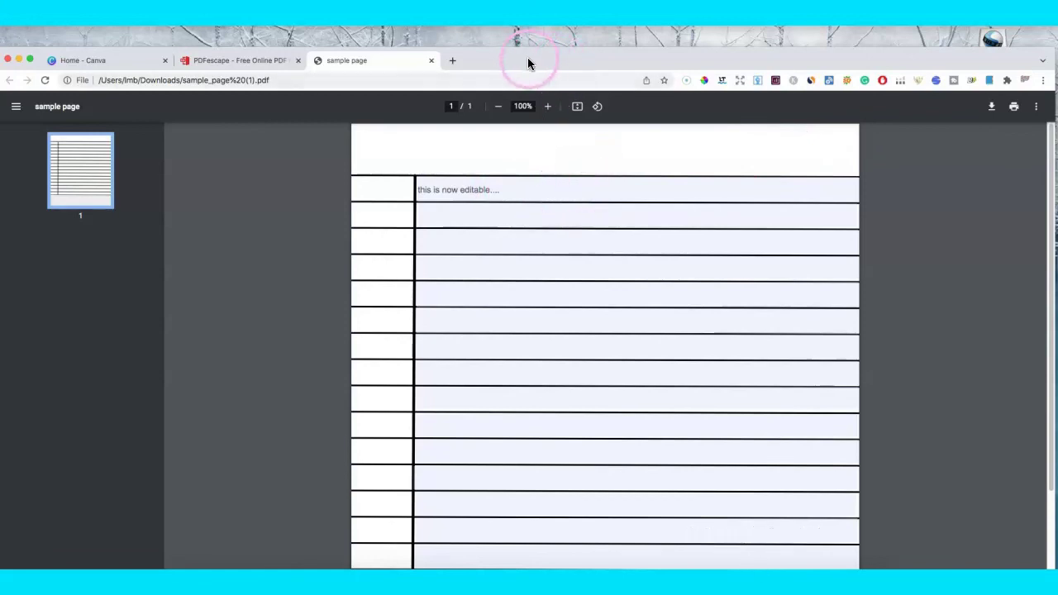
drag(529, 63, 516, 44)
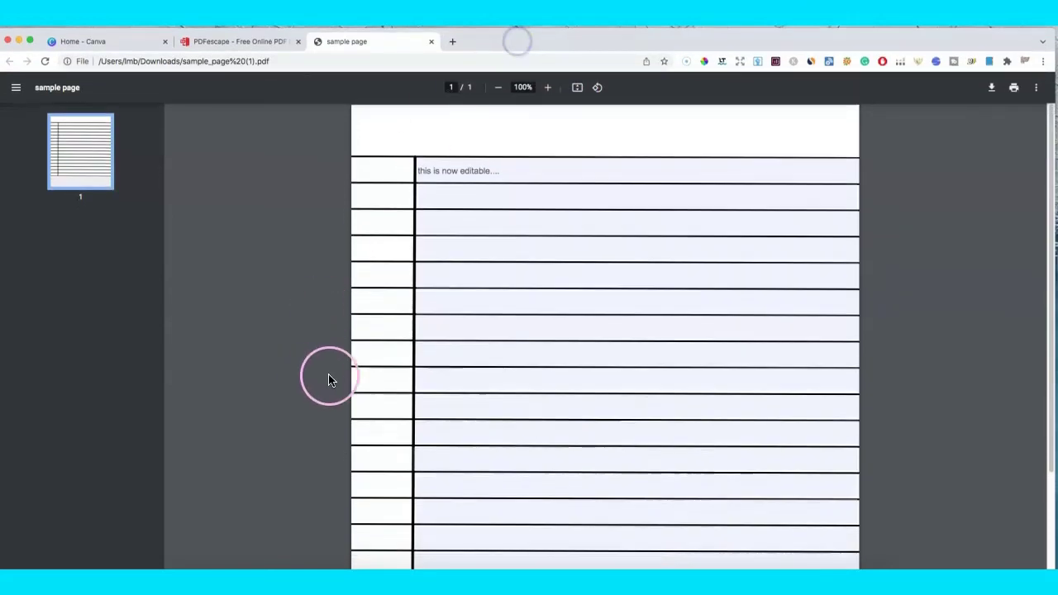